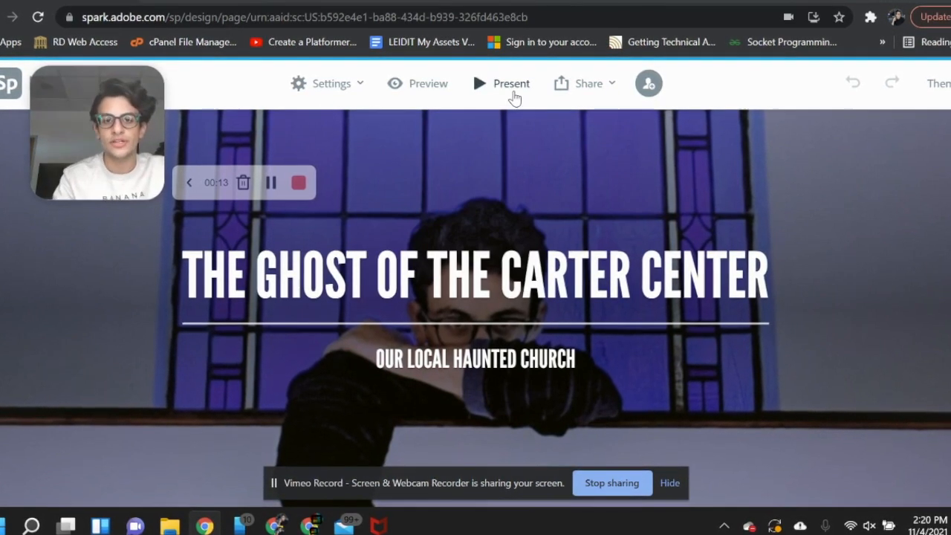
# Present the finished Carter Center page full screen and look through its title, history, photo gallery and doll sections.
pyautogui.click(513, 95)
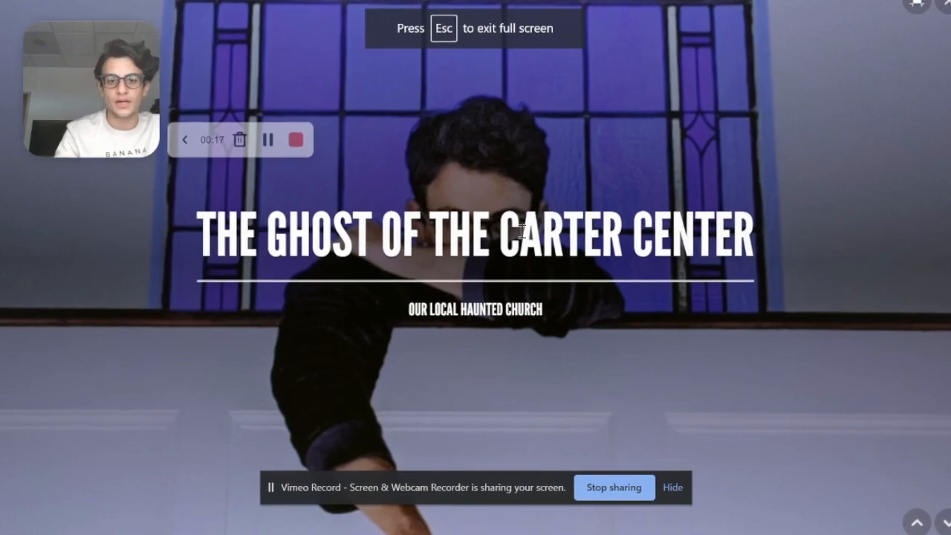
pyautogui.scroll(-3, 520, 223)
pyautogui.scroll(-2, 523, 234)
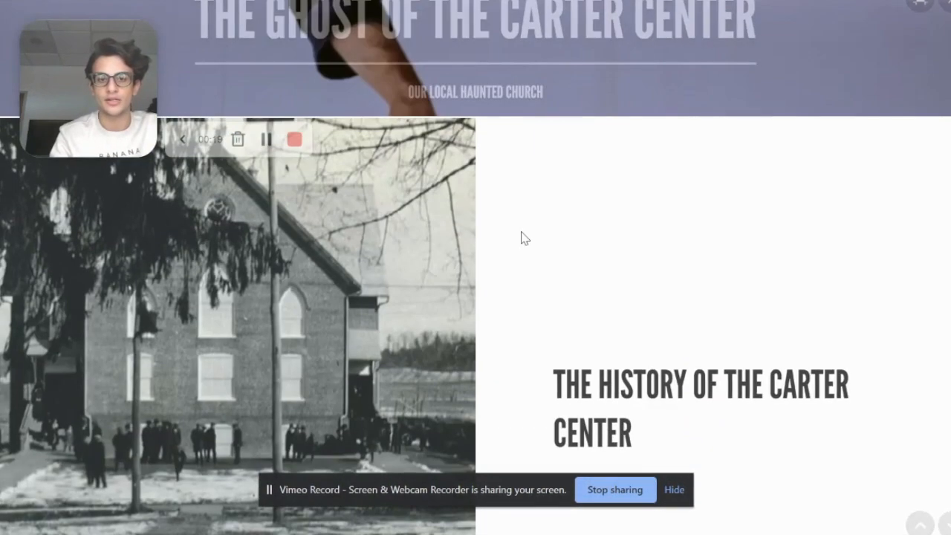
pyautogui.scroll(-2, 523, 238)
pyautogui.scroll(-5, 524, 238)
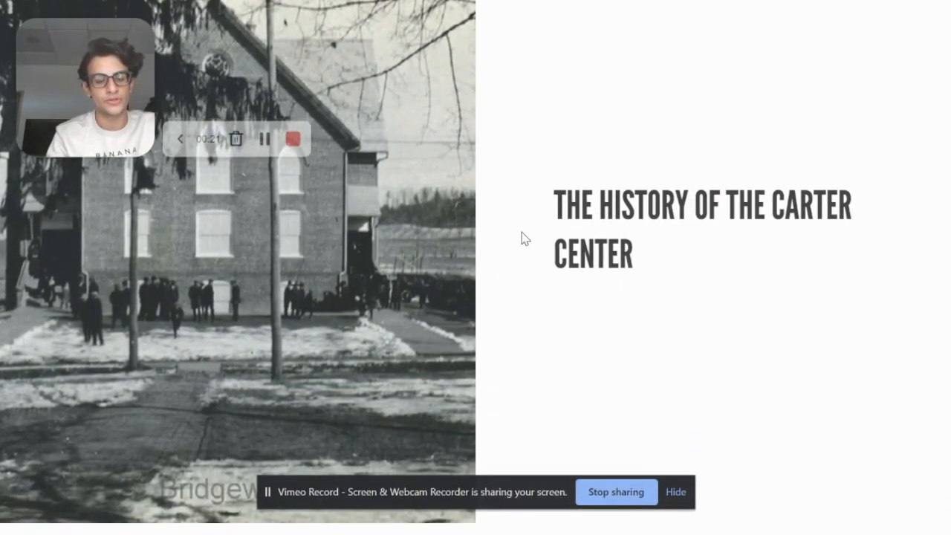
pyautogui.scroll(-6, 524, 236)
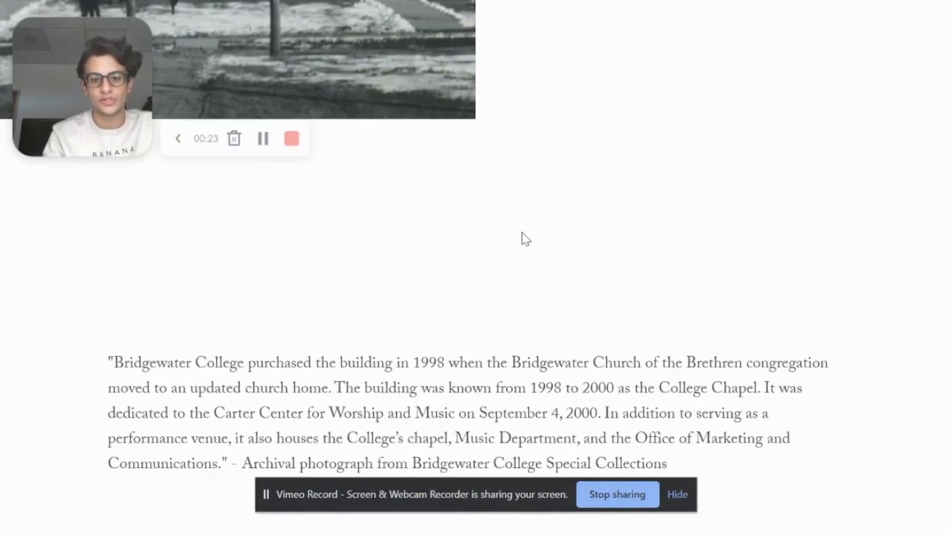
pyautogui.scroll(-6, 523, 233)
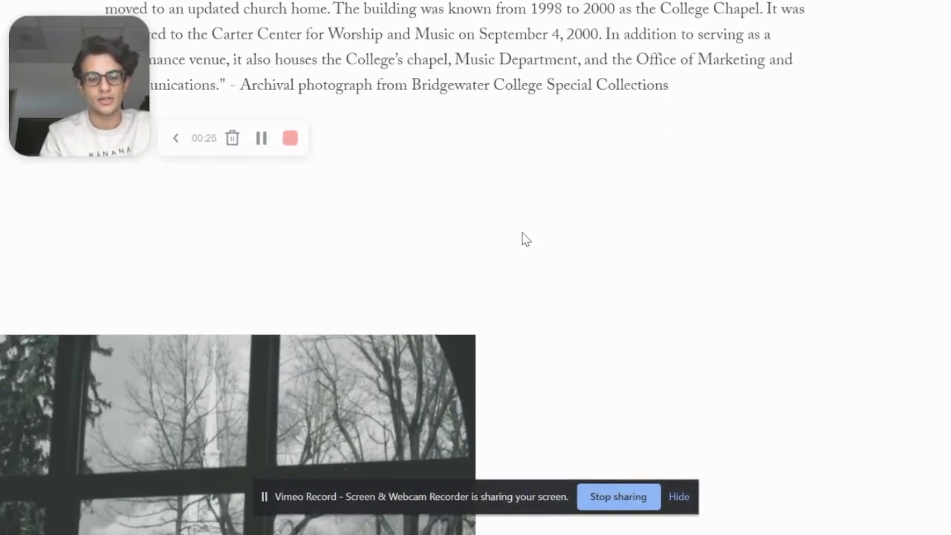
pyautogui.scroll(-5, 522, 233)
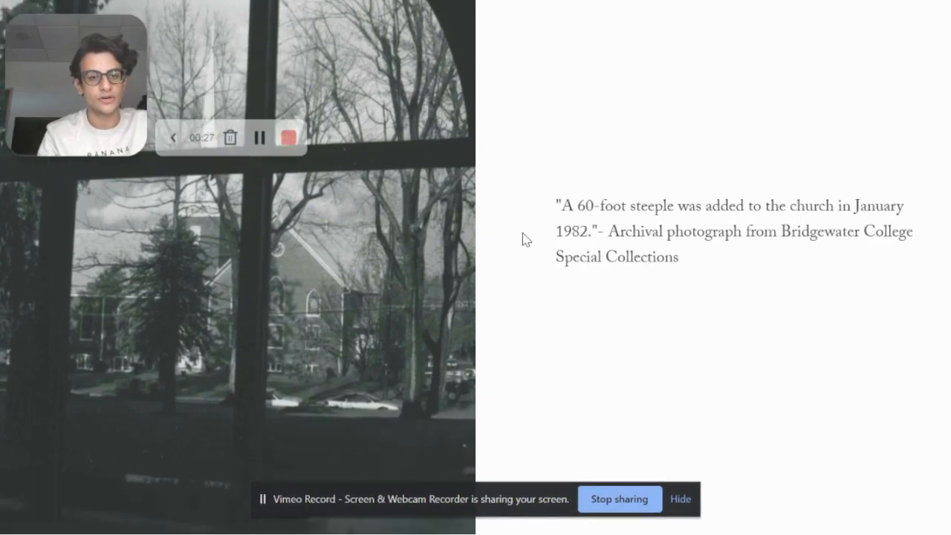
pyautogui.scroll(-4, 524, 238)
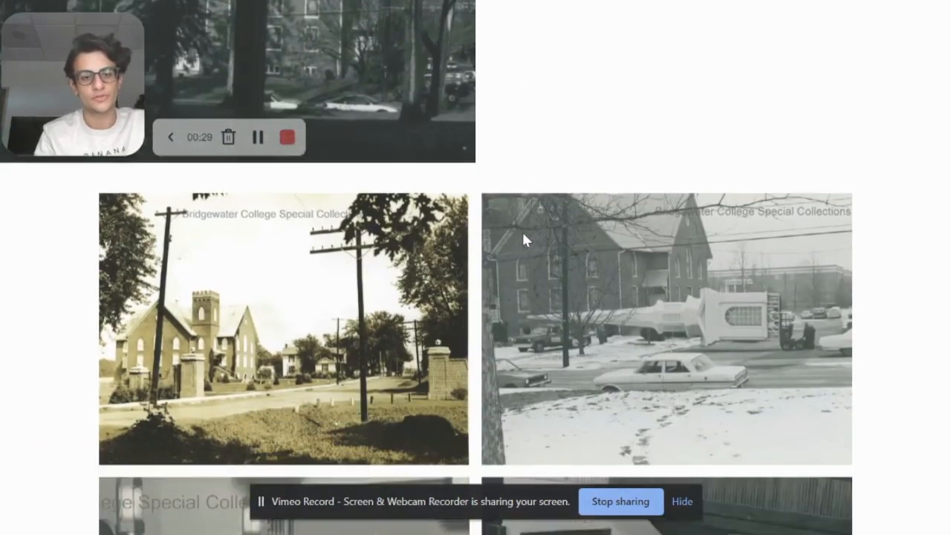
pyautogui.scroll(-6, 524, 242)
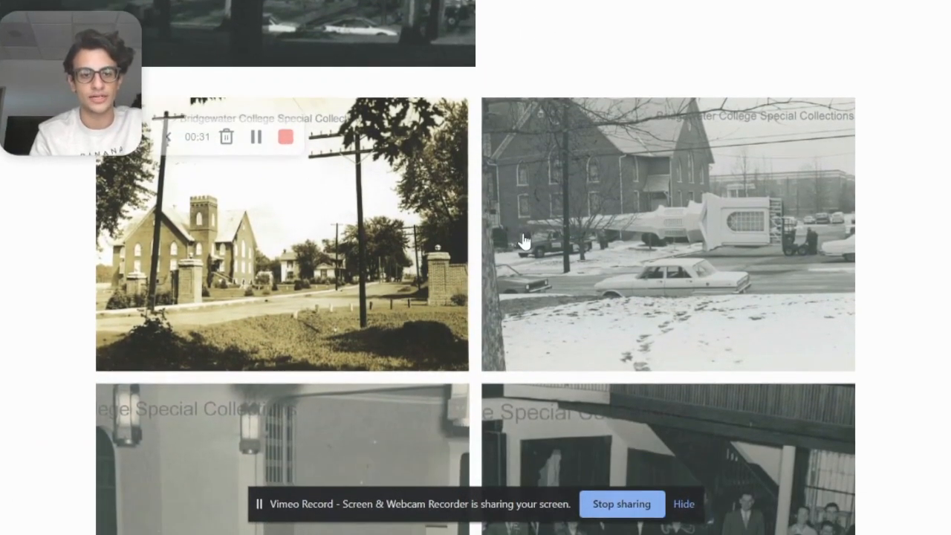
pyautogui.scroll(-10, 524, 242)
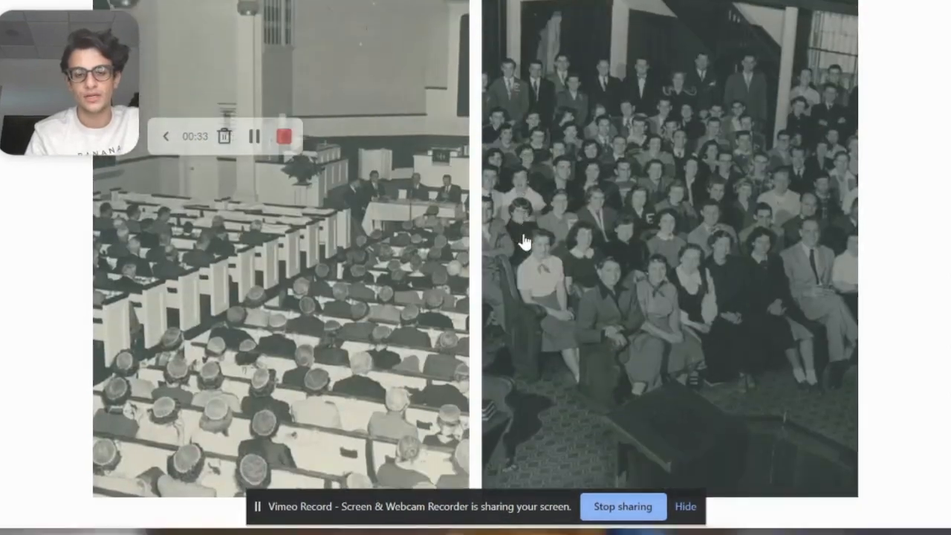
pyautogui.scroll(-10, 523, 231)
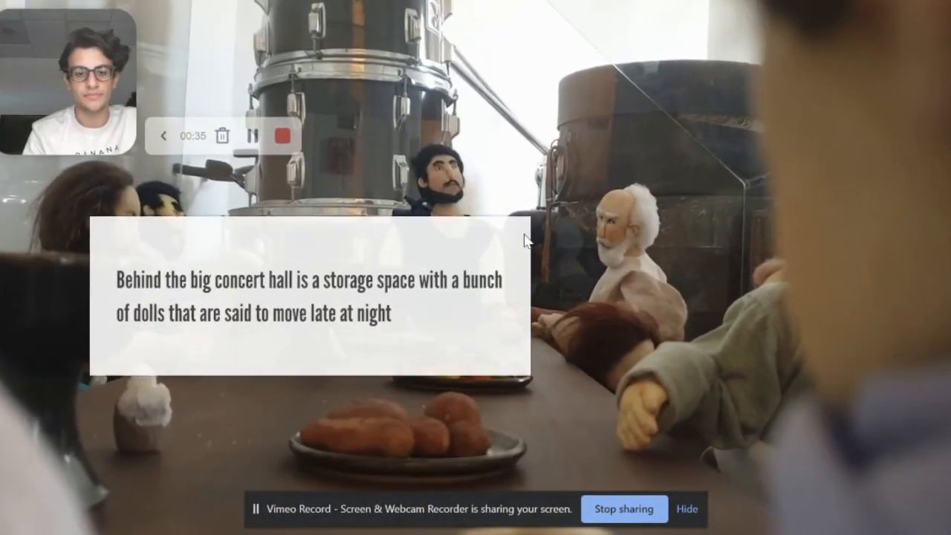
pyautogui.scroll(-10, 524, 236)
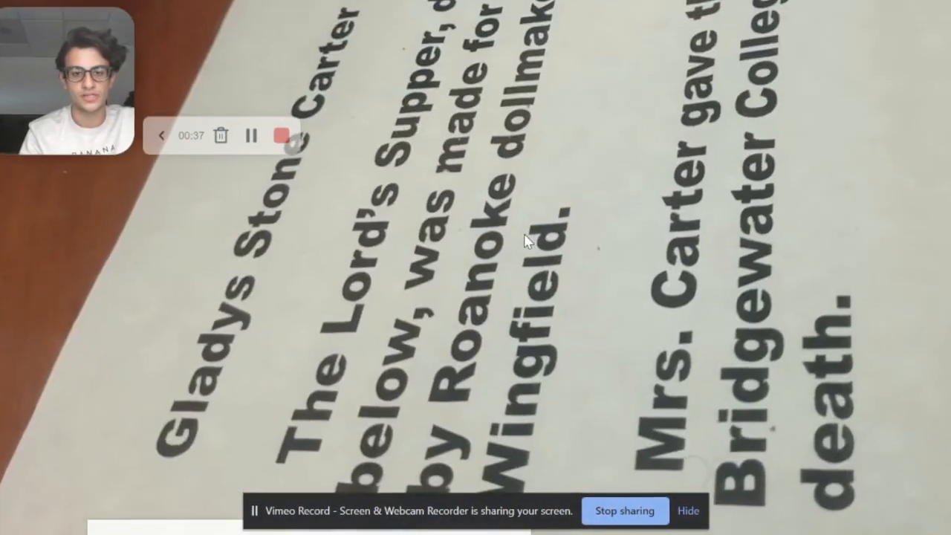
pyautogui.scroll(-10, 524, 241)
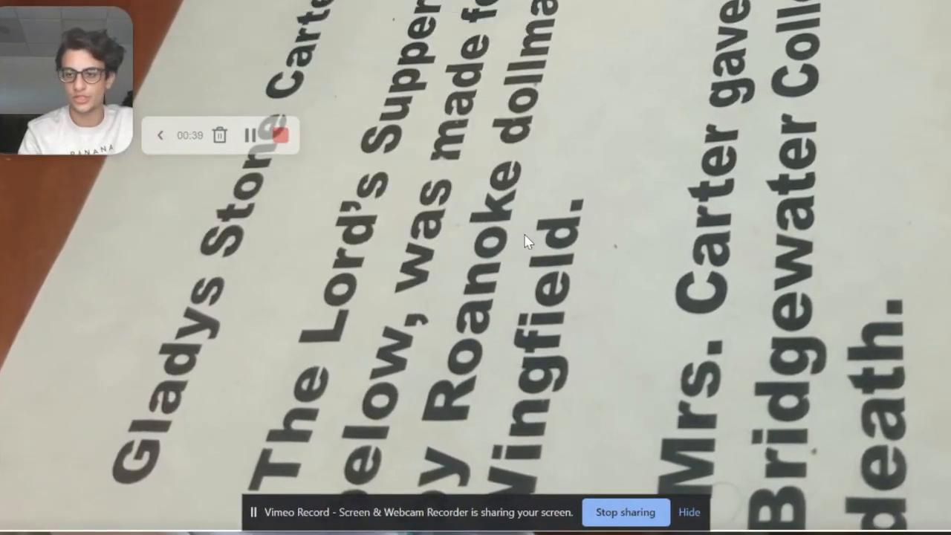
pyautogui.scroll(-8, 526, 240)
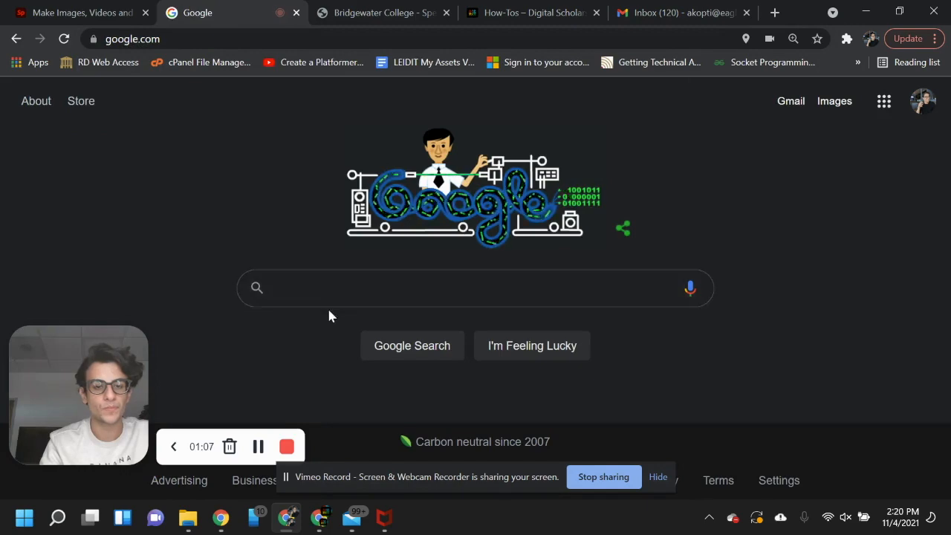
# Search the web for "adobe spark".
pyautogui.click(335, 295)
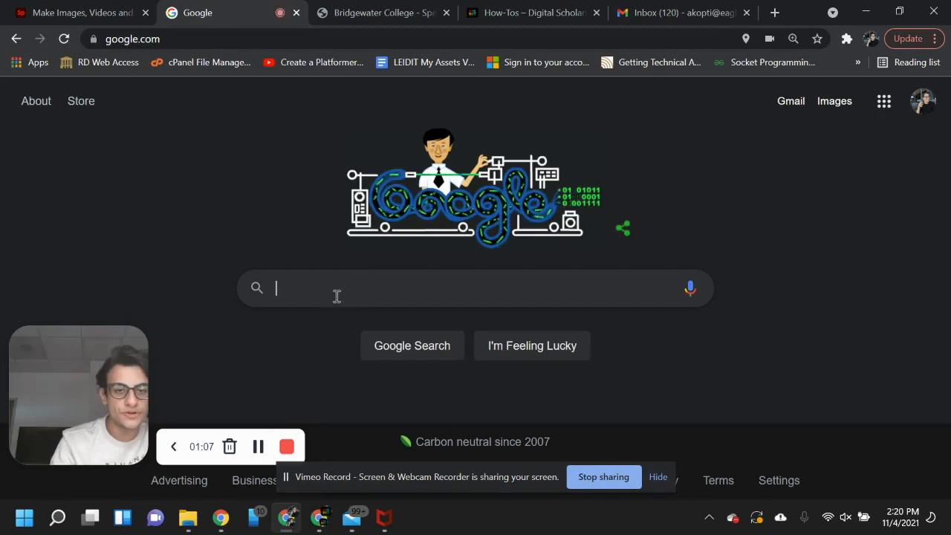
pyautogui.write('a')
pyautogui.write('dobe spa')
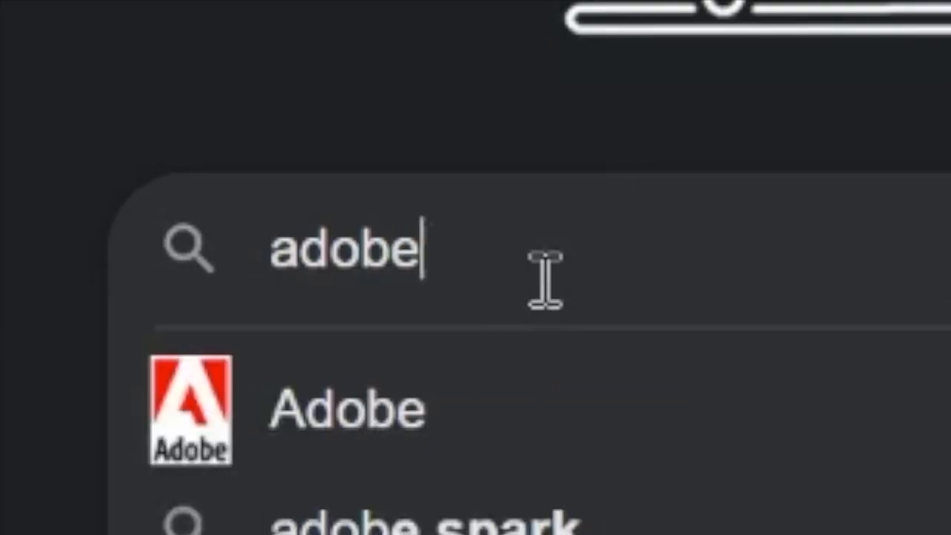
pyautogui.write('rk')
pyautogui.press('Return')
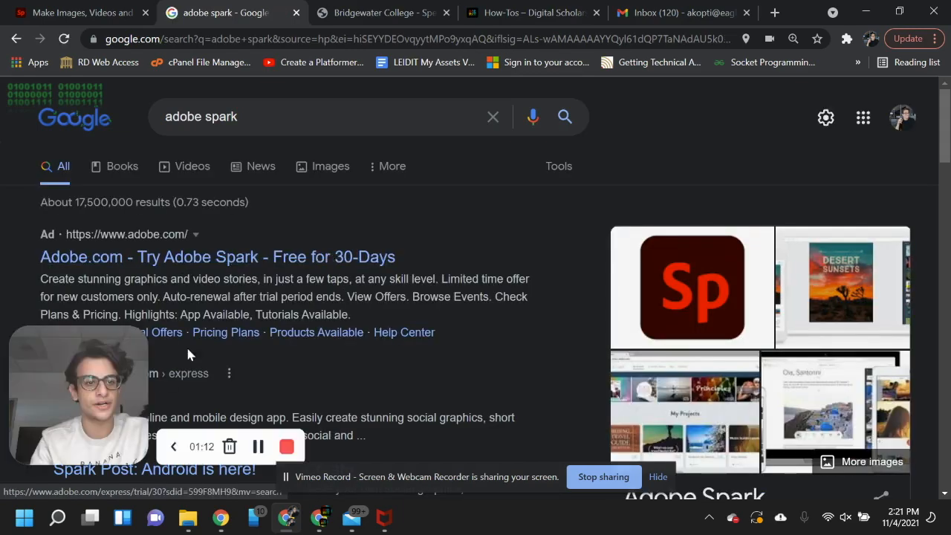
# Open the official Adobe Spark site from the search results and sign in.
pyautogui.scroll(-2, 294, 269)
pyautogui.scroll(-1, 293, 269)
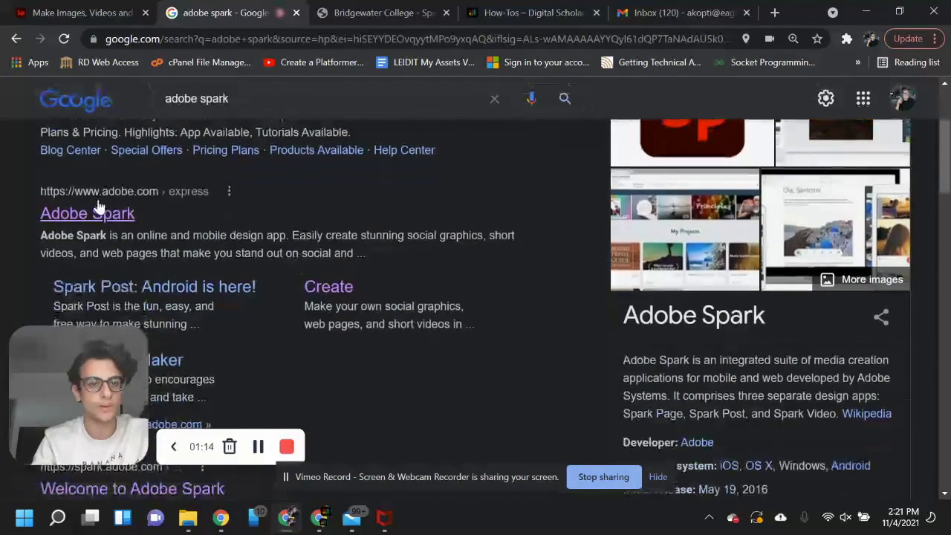
pyautogui.click(102, 207)
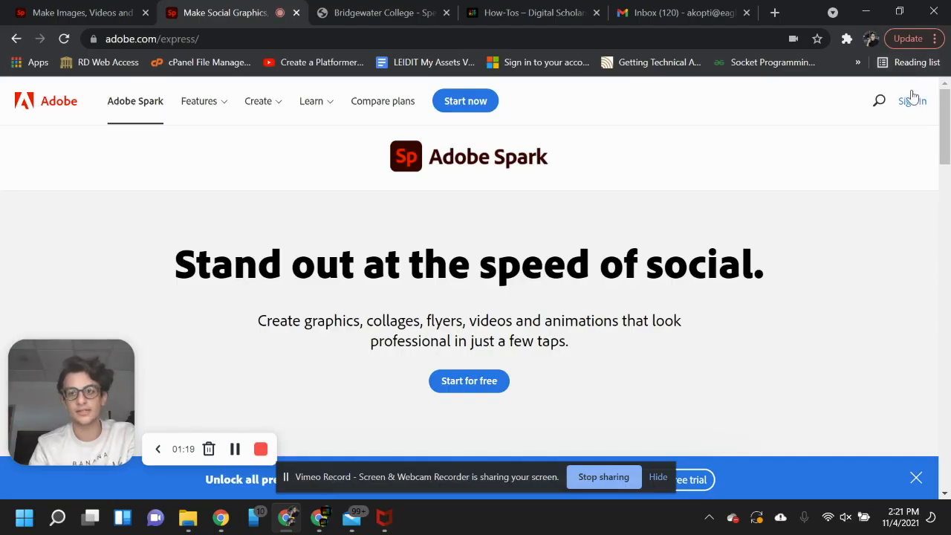
pyautogui.click(913, 101)
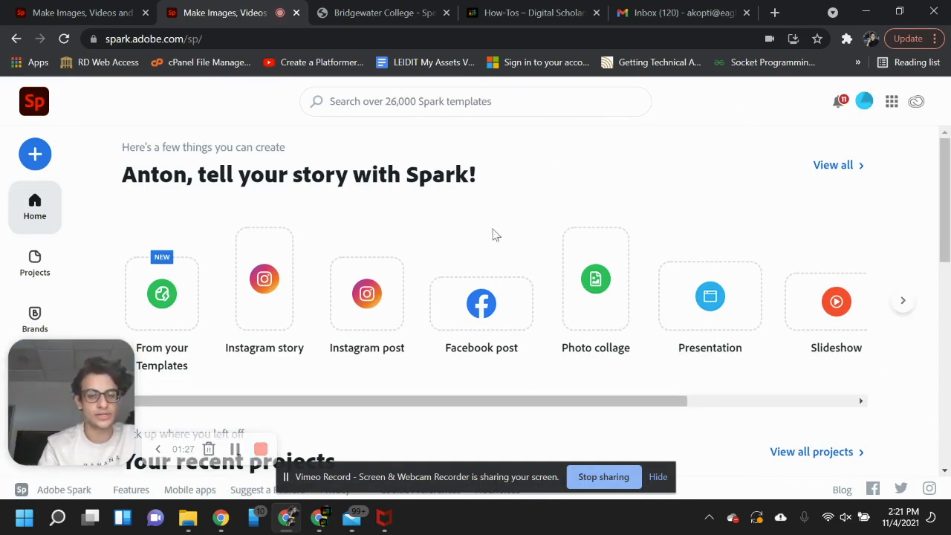
# Create a new Presentation web page and apply the Baldwin theme to it.
pyautogui.hscroll(3, 604, 297)
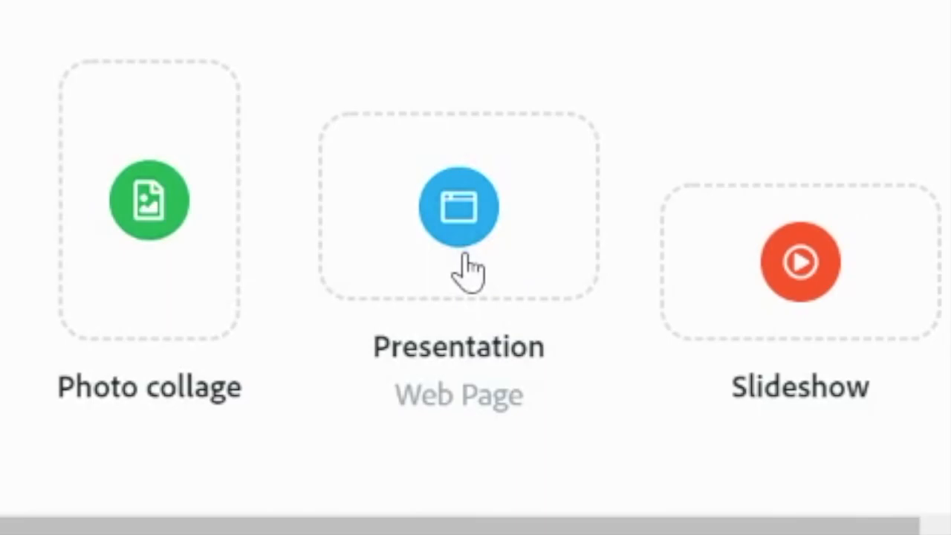
pyautogui.click(465, 261)
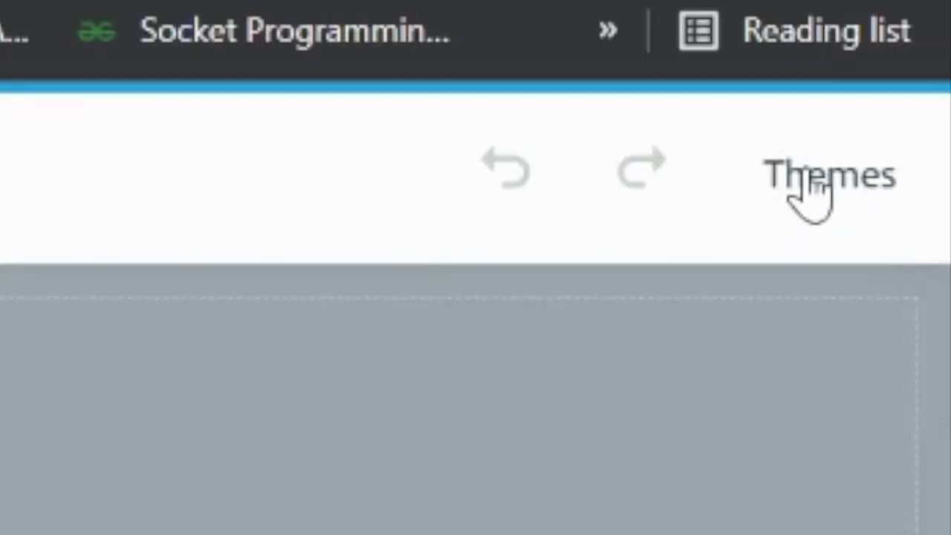
pyautogui.click(812, 186)
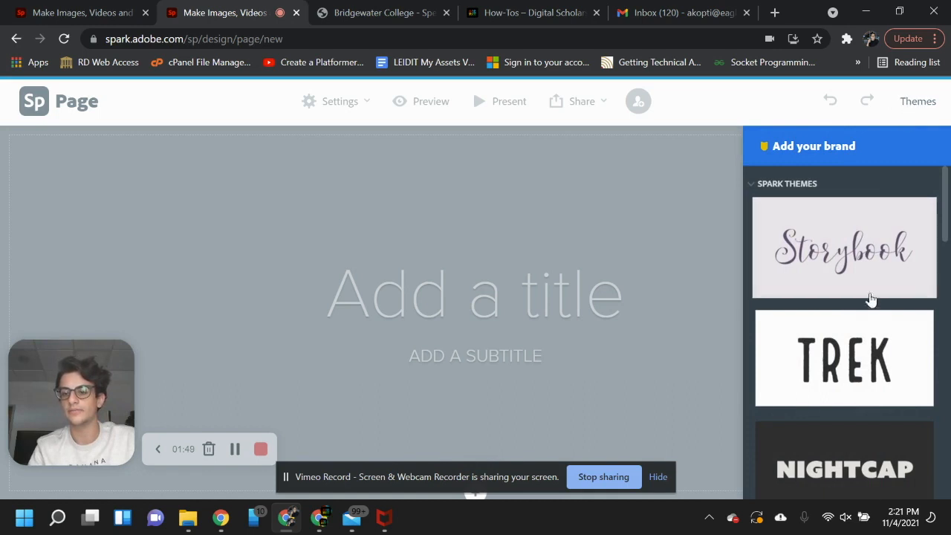
pyautogui.scroll(-1, 872, 304)
pyautogui.scroll(-3, 871, 303)
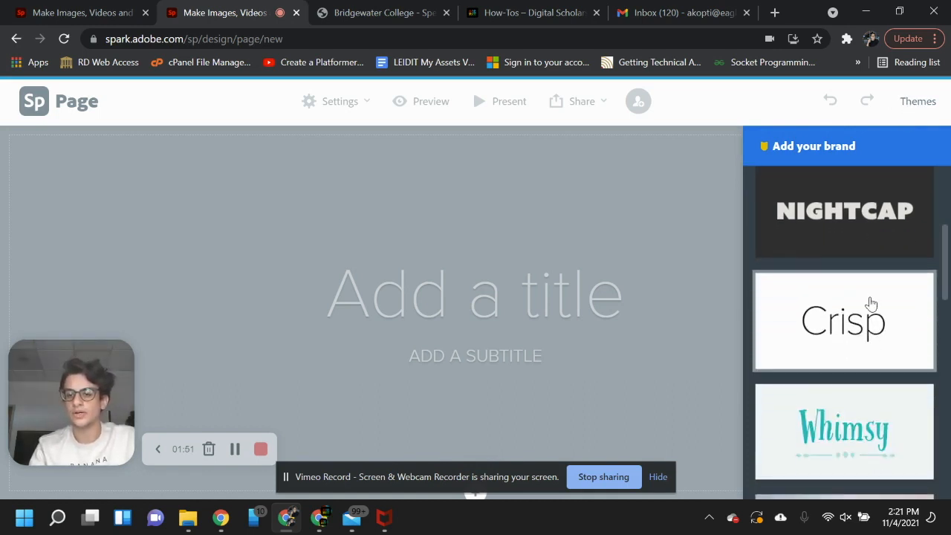
pyautogui.scroll(-4, 872, 303)
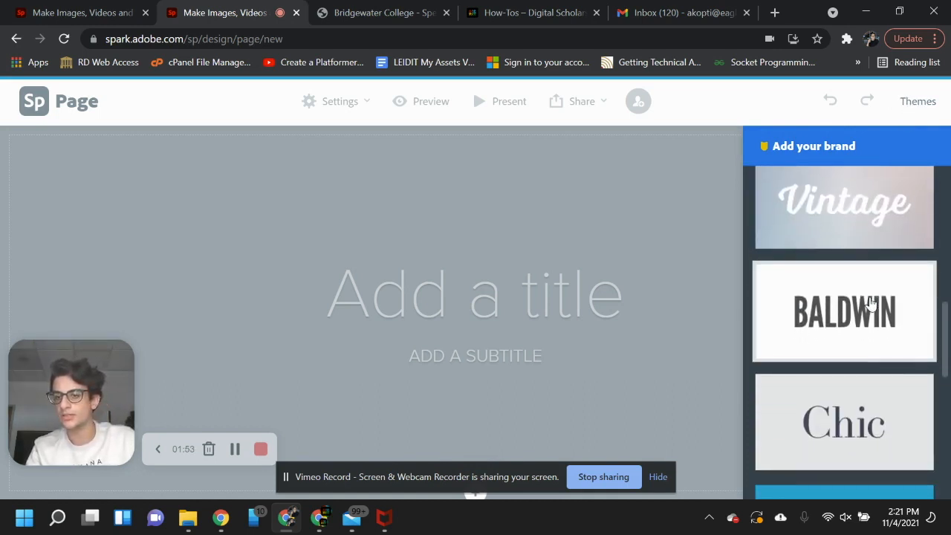
pyautogui.click(872, 303)
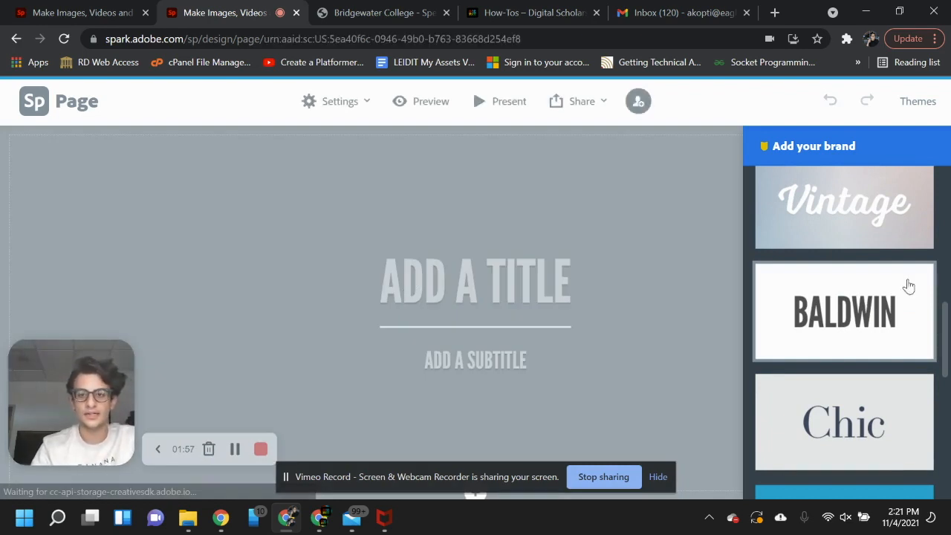
pyautogui.click(923, 110)
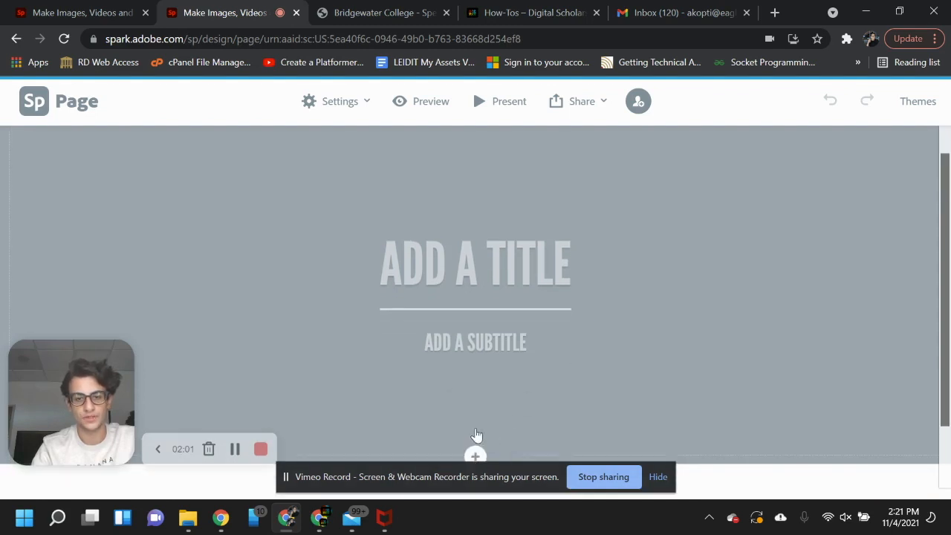
# Upload the photo from the Title_Slide folder as the background of the title section.
pyautogui.click(476, 457)
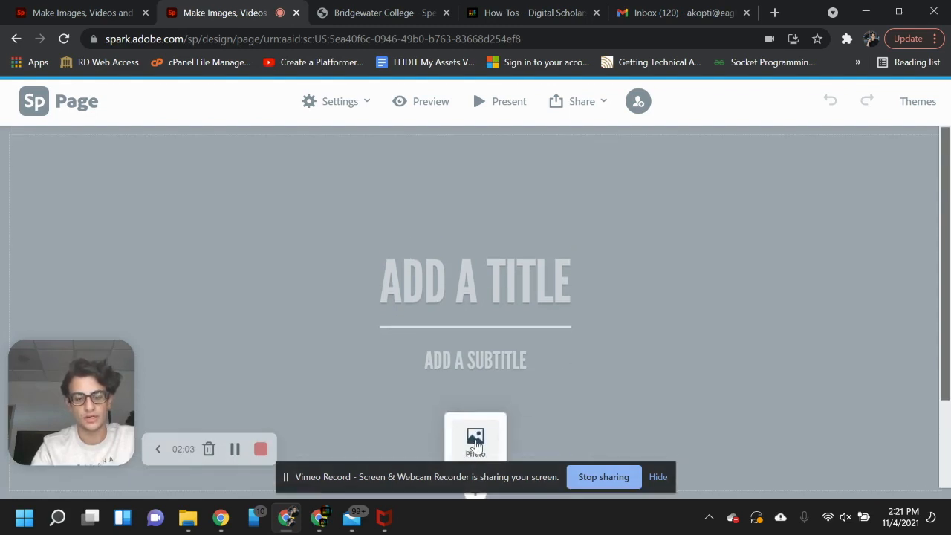
pyautogui.click(476, 440)
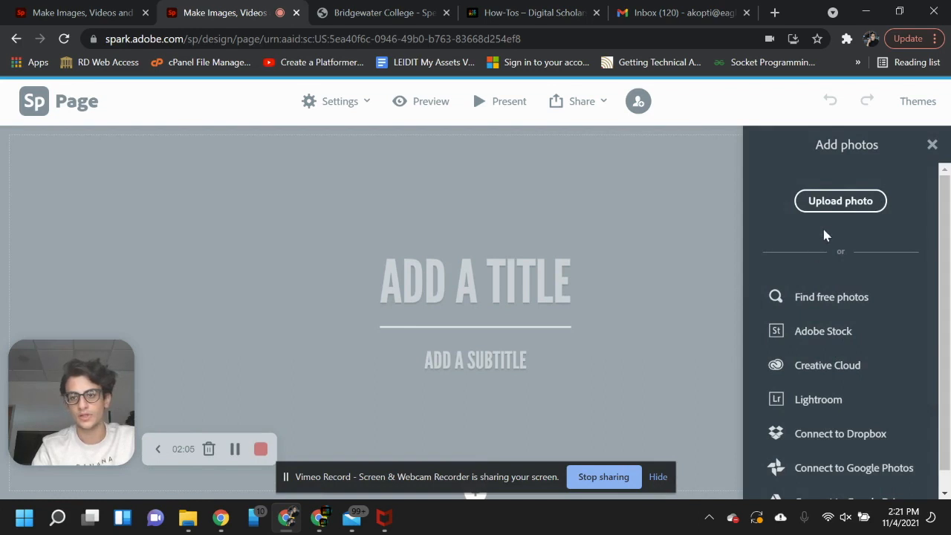
pyautogui.click(840, 202)
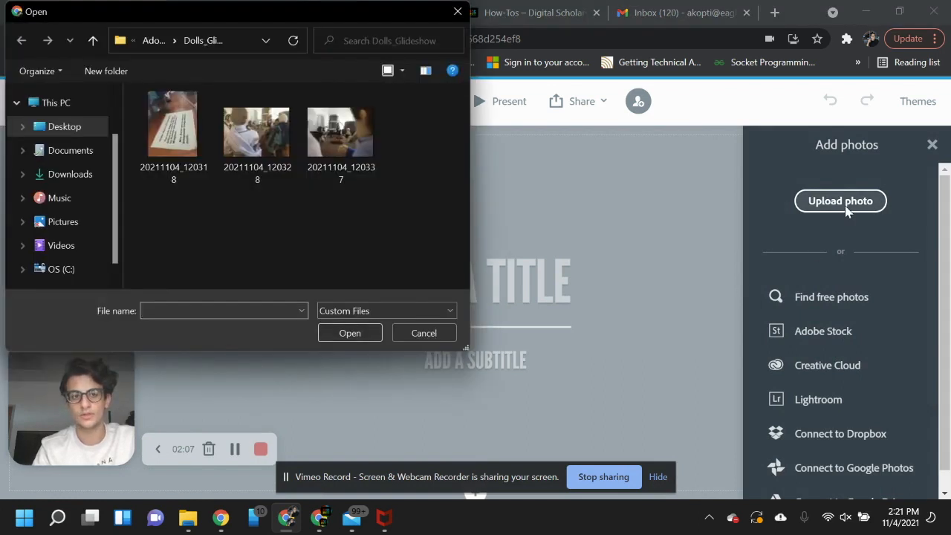
pyautogui.click(151, 44)
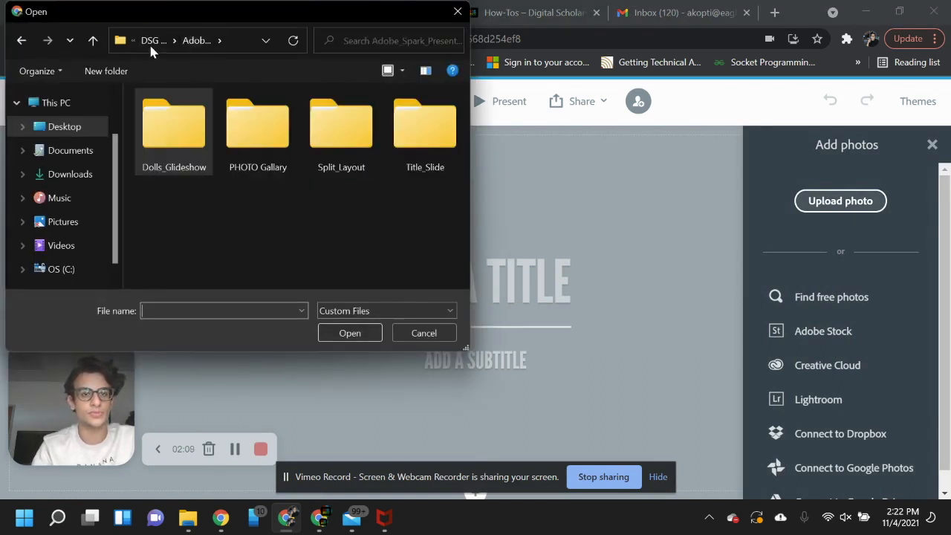
pyautogui.doubleClick(408, 122)
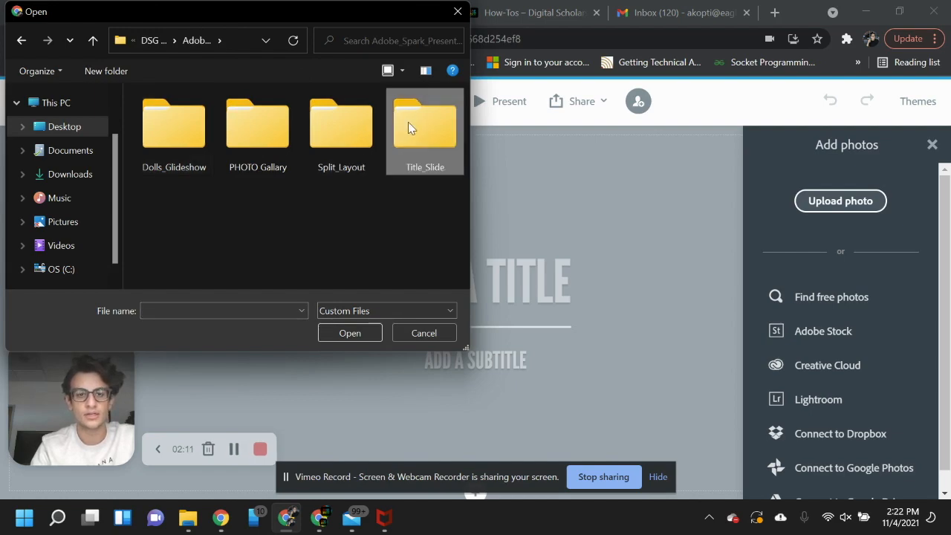
pyautogui.doubleClick(160, 152)
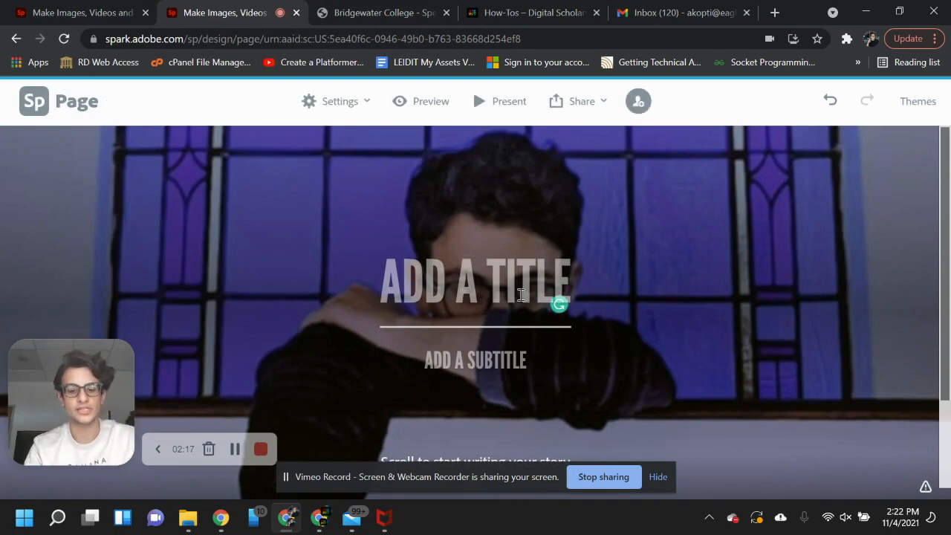
# Enter "THE GHOSTS OF THE CARTER CENTER" as the page title.
pyautogui.write('THE GHO')
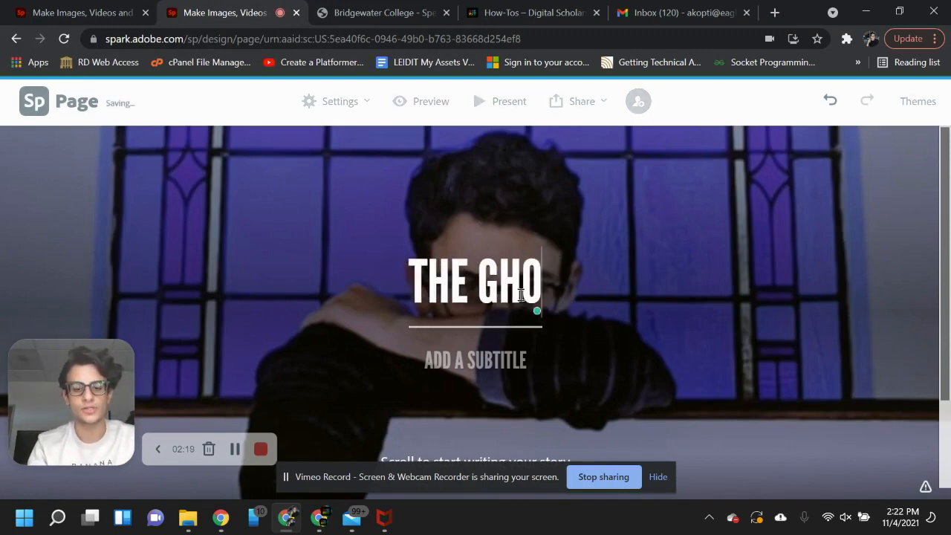
pyautogui.write('STS OF THE C')
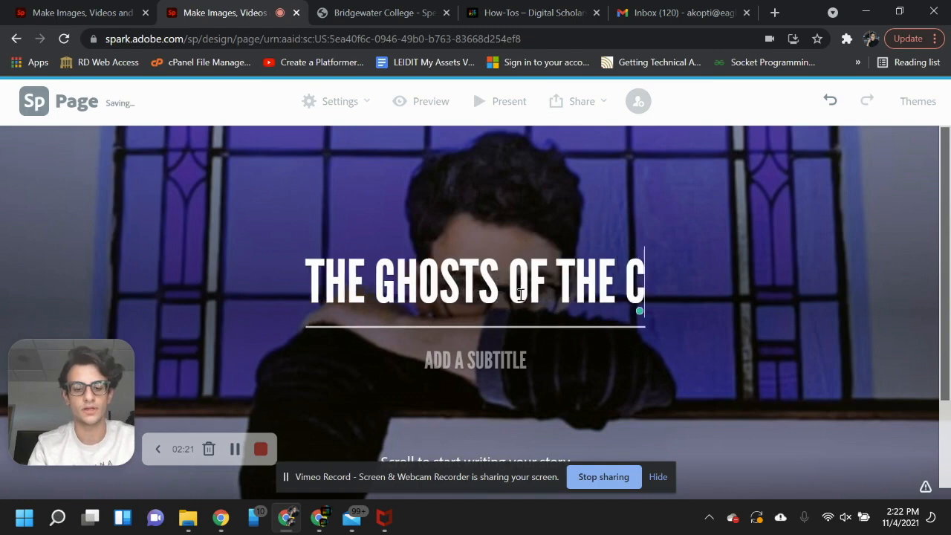
pyautogui.write('ARTER CENTER')
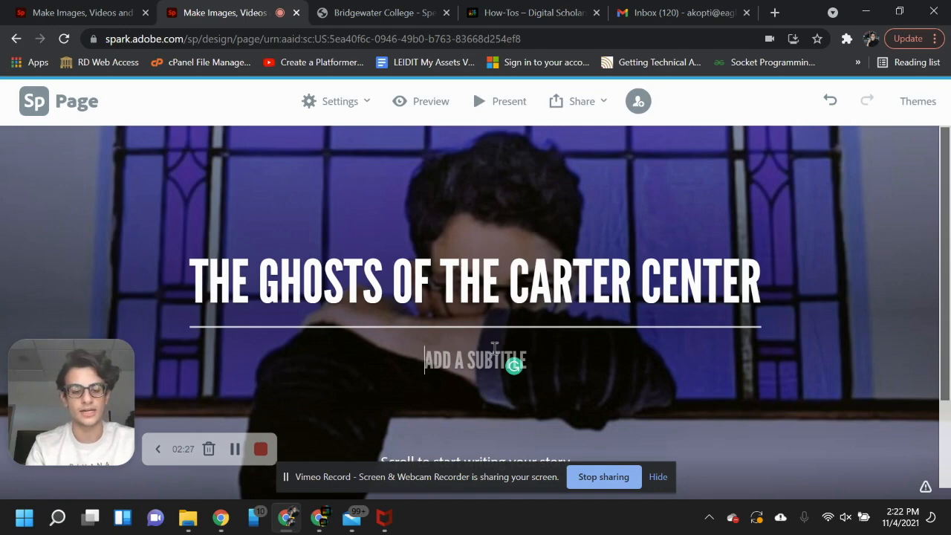
# Enter "CREEPY" as the subtitle beneath the page title.
pyautogui.write('CREE')
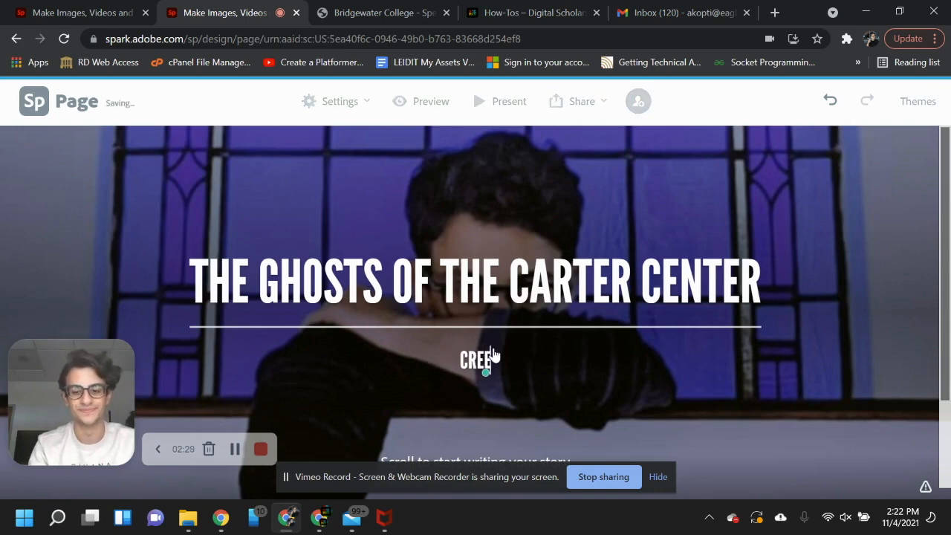
pyautogui.scroll(-2, 494, 348)
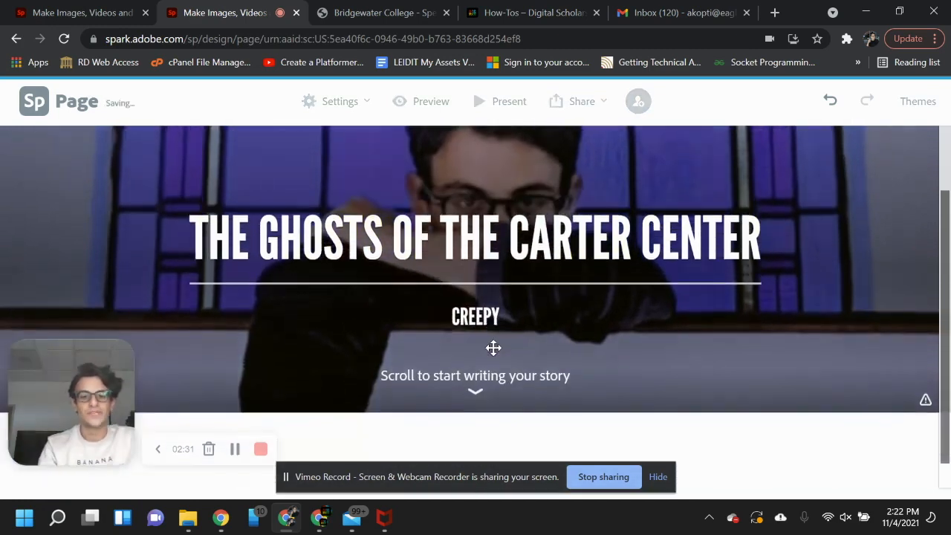
pyautogui.scroll(2, 494, 348)
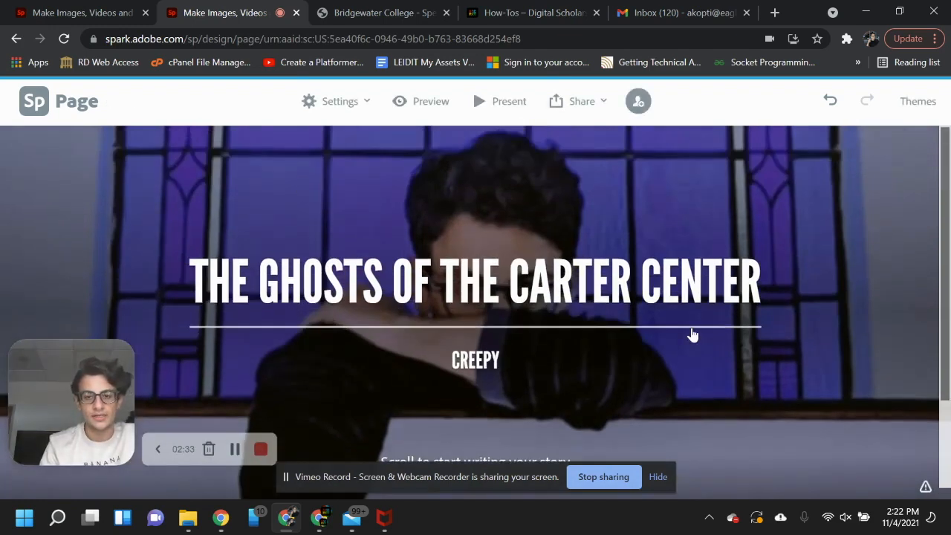
pyautogui.scroll(-2, 692, 335)
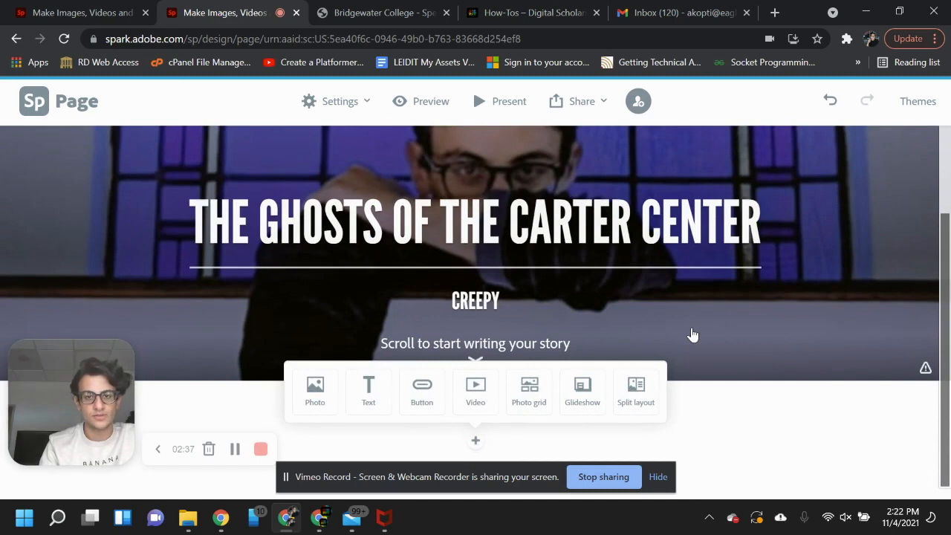
pyautogui.scroll(2, 691, 335)
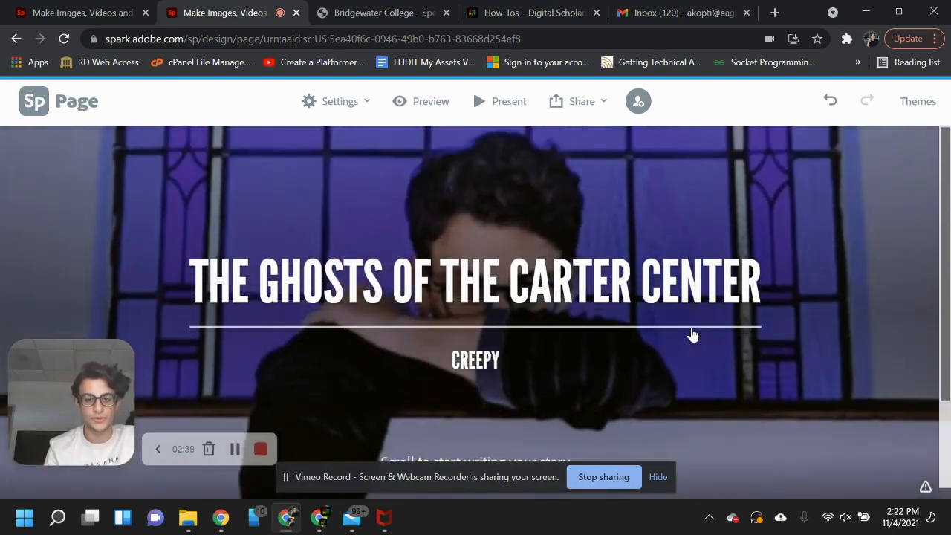
# Check the section that follows the title in the finished example page and add a matching split layout below the new page's title.
pyautogui.scroll(-2, 691, 335)
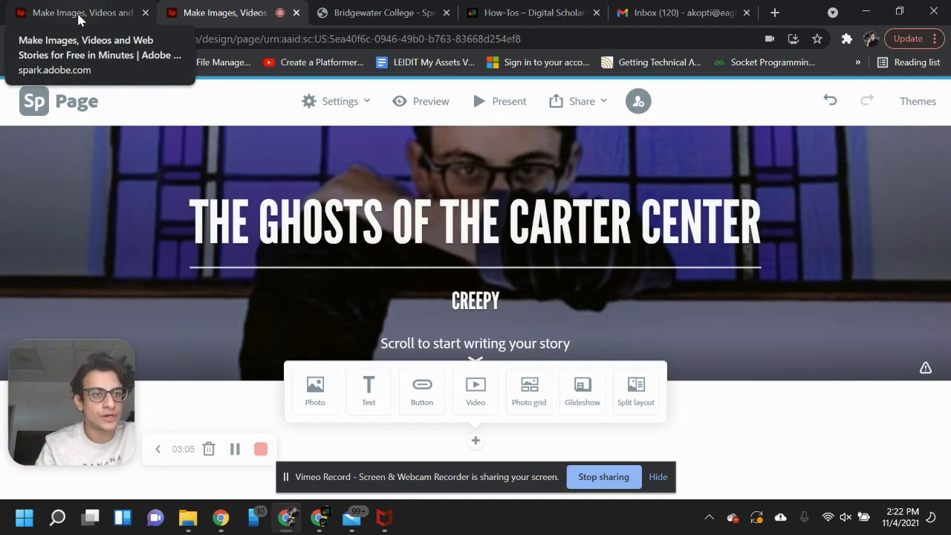
pyautogui.click(56, 20)
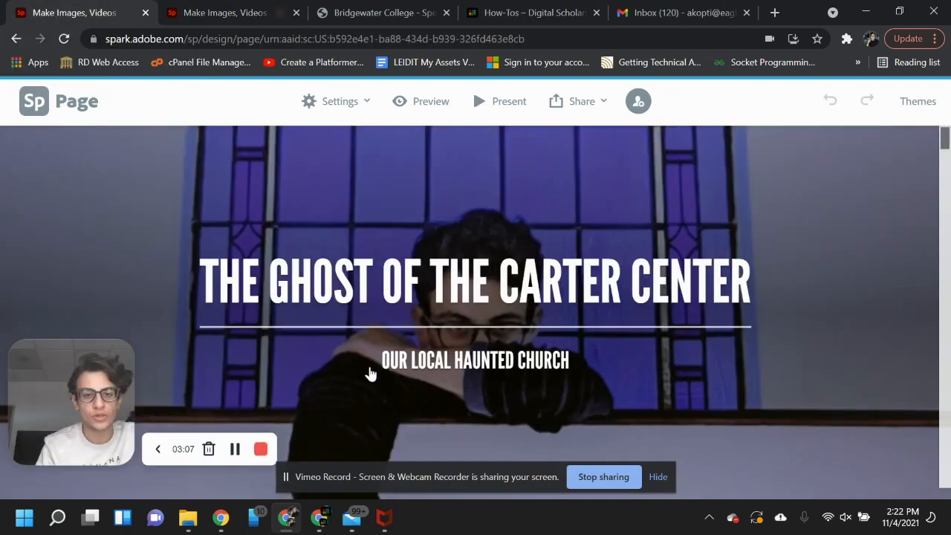
pyautogui.scroll(-8, 371, 374)
pyautogui.scroll(4, 370, 374)
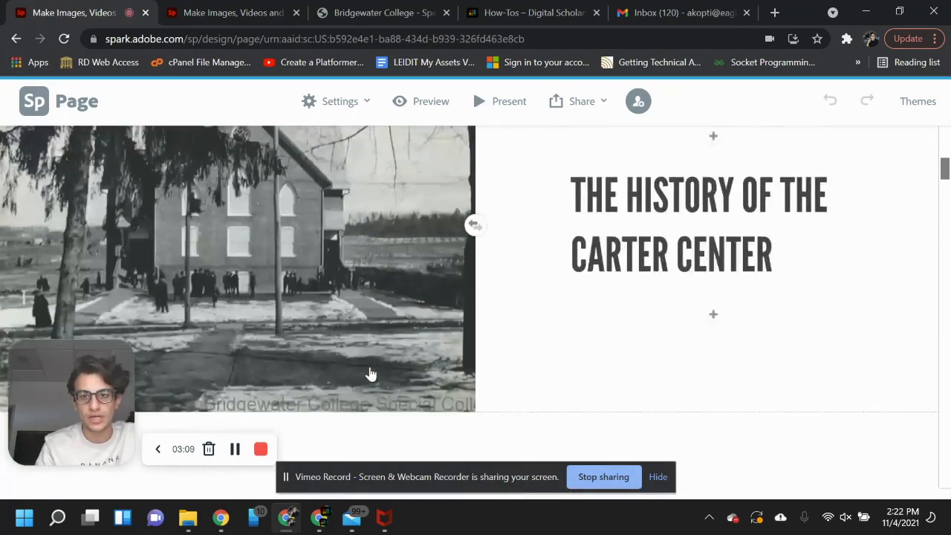
pyautogui.scroll(3, 371, 373)
pyautogui.scroll(-5, 371, 374)
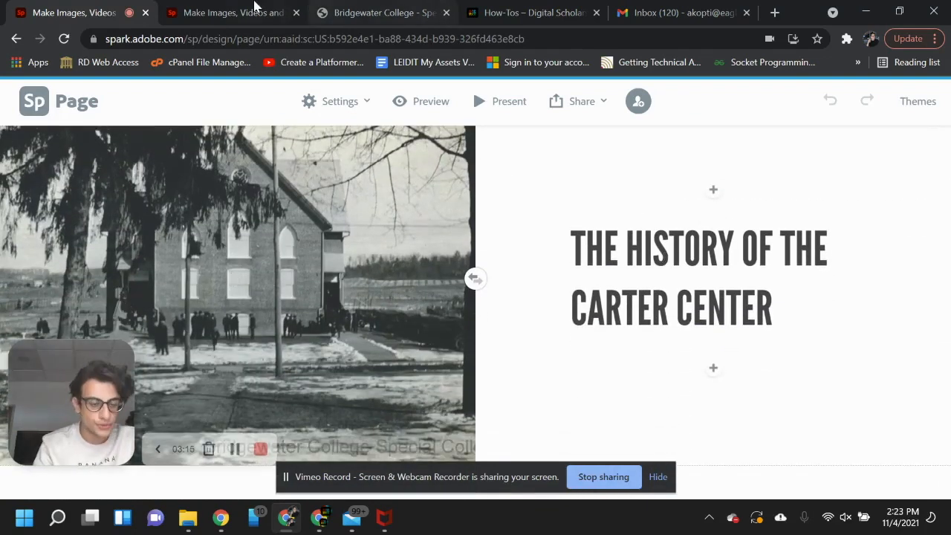
pyautogui.click(253, 7)
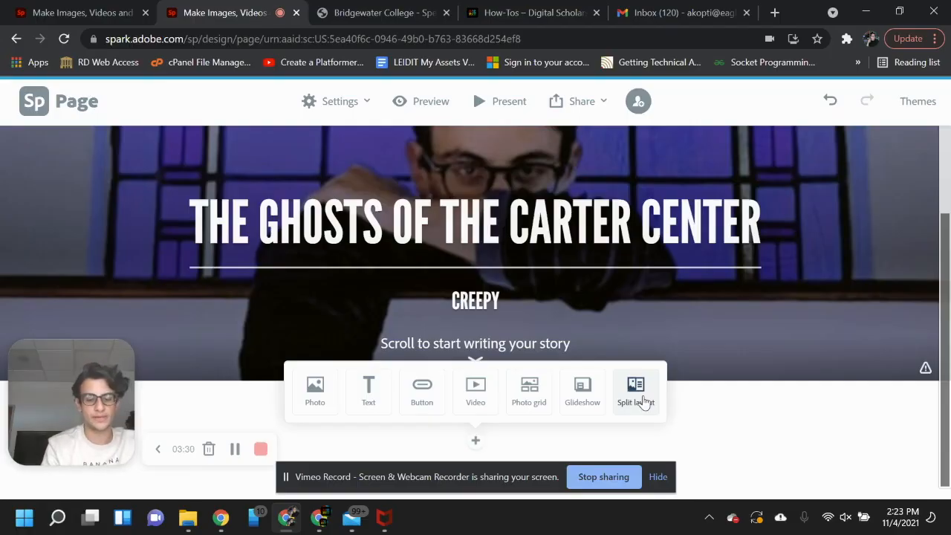
pyautogui.click(644, 402)
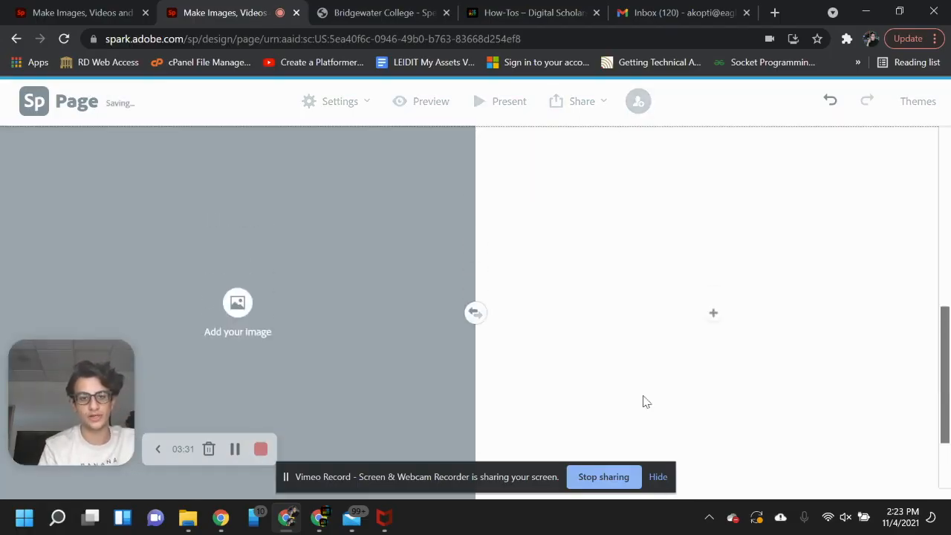
pyautogui.scroll(4, 643, 397)
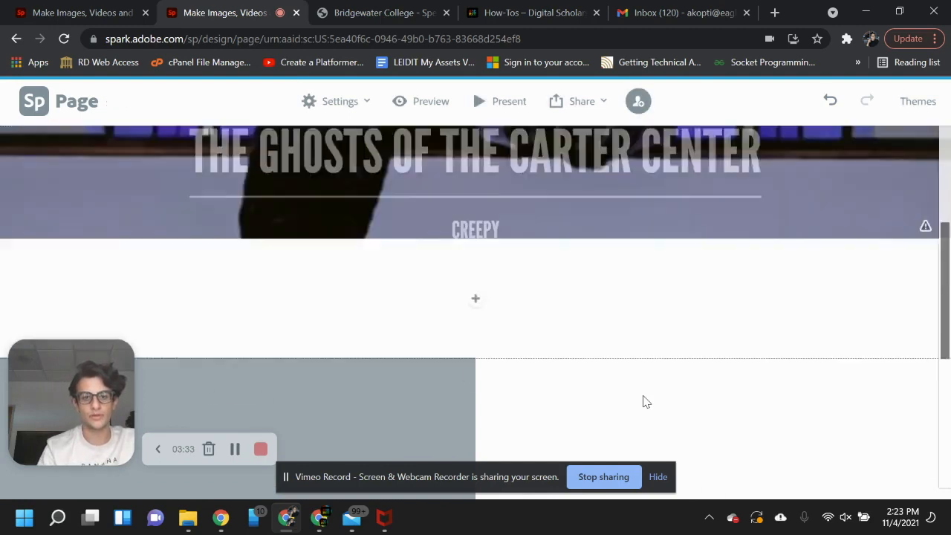
pyautogui.scroll(-4, 644, 396)
pyautogui.scroll(-2, 643, 401)
pyautogui.scroll(1, 643, 402)
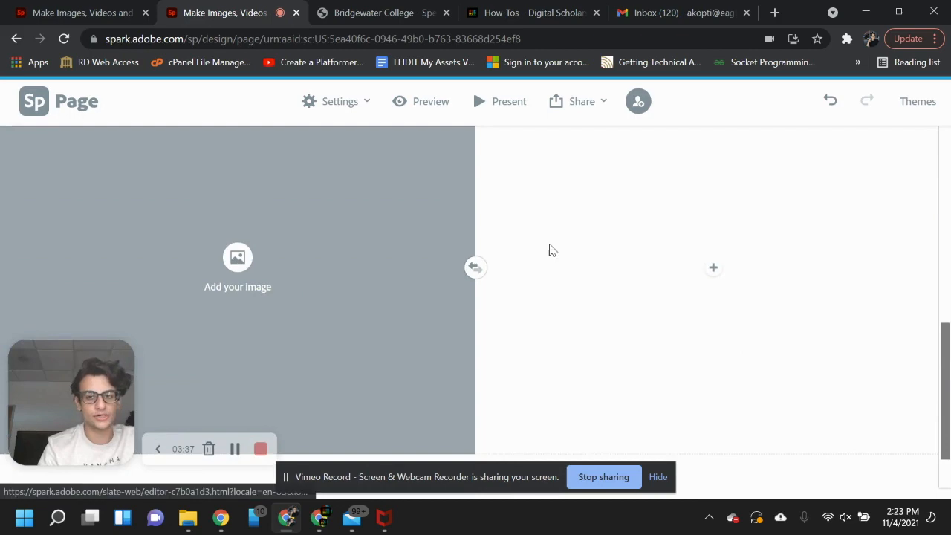
# Swap the image and content halves of the split layout and restore their original arrangement.
pyautogui.click(477, 271)
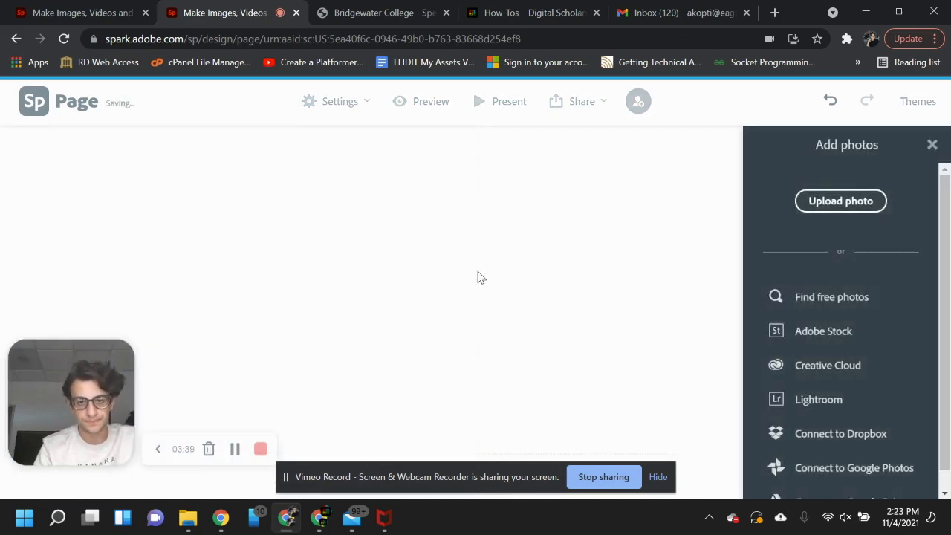
pyautogui.click(932, 144)
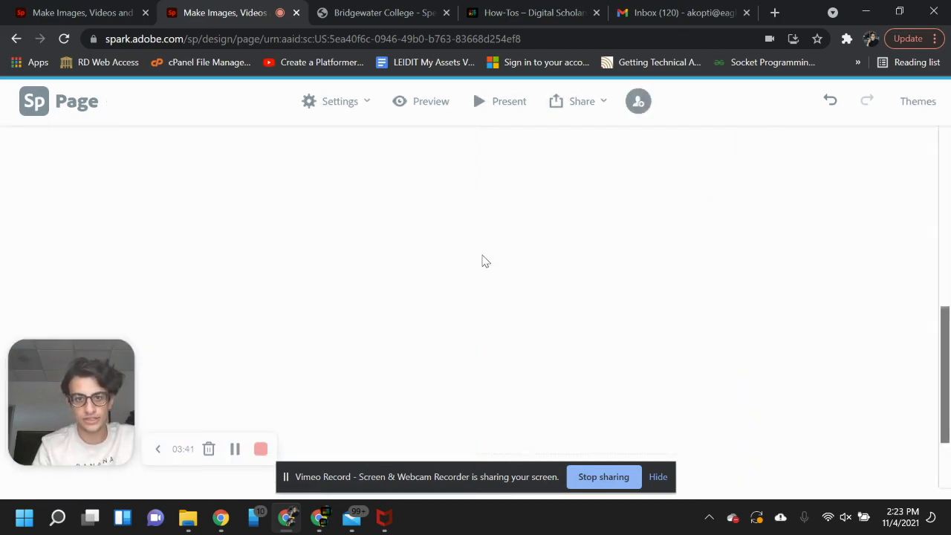
pyautogui.scroll(-5, 483, 258)
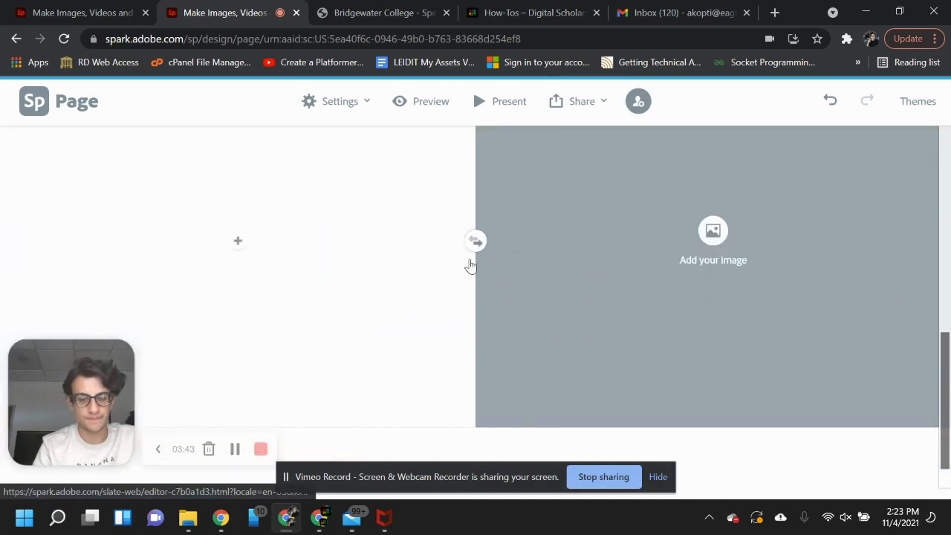
pyautogui.scroll(1, 373, 294)
pyautogui.click(474, 312)
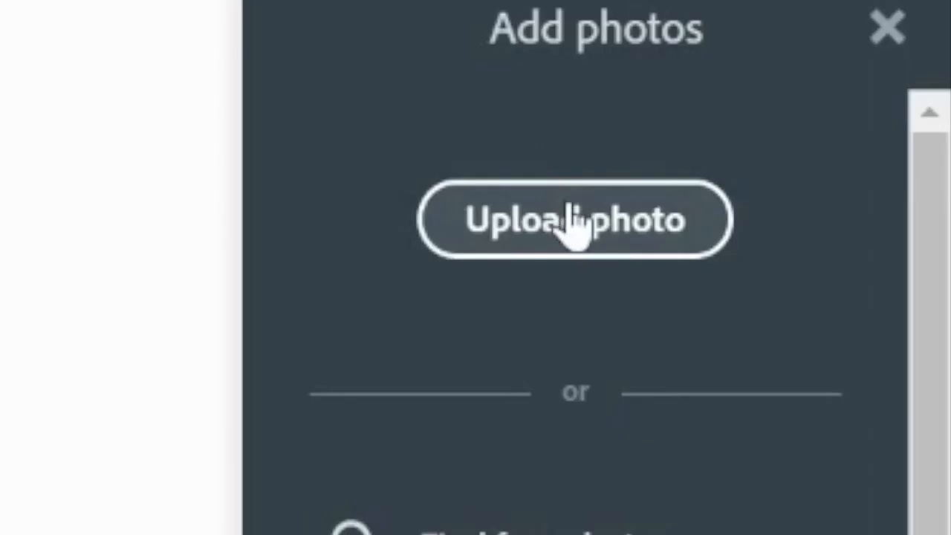
# Upload the photo 00001487f_from_Flory_Hall_window_Dec_1991 from the Split_Layout folder into the image half of the split layout.
pyautogui.click(839, 202)
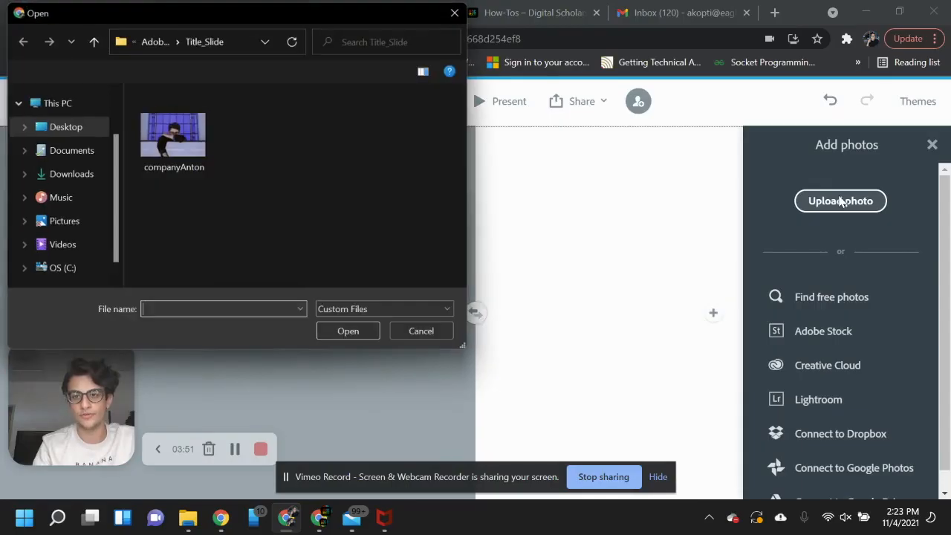
pyautogui.click(148, 42)
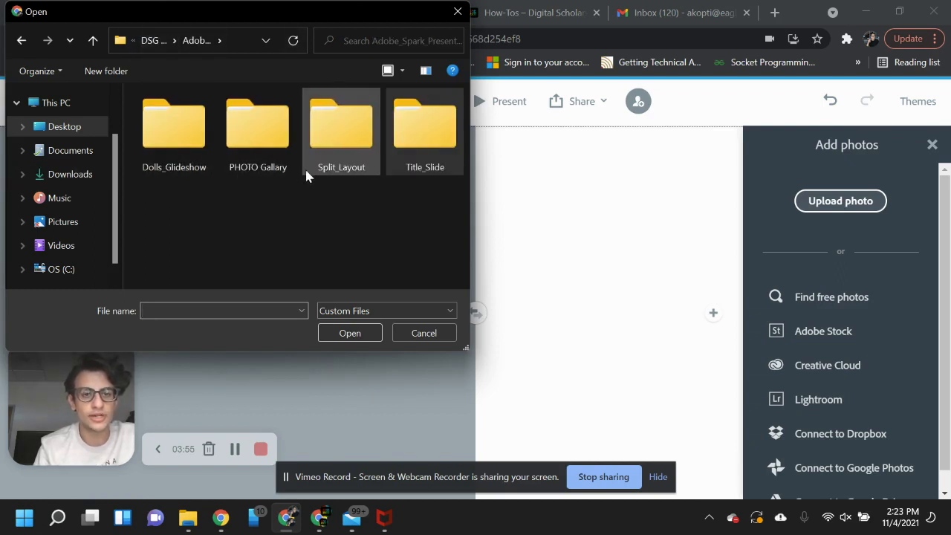
pyautogui.doubleClick(329, 166)
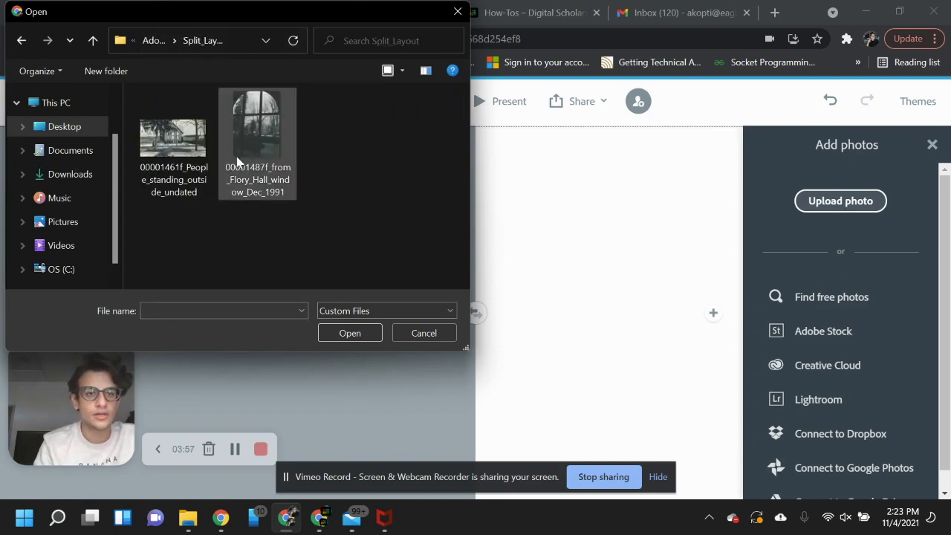
pyautogui.doubleClick(274, 128)
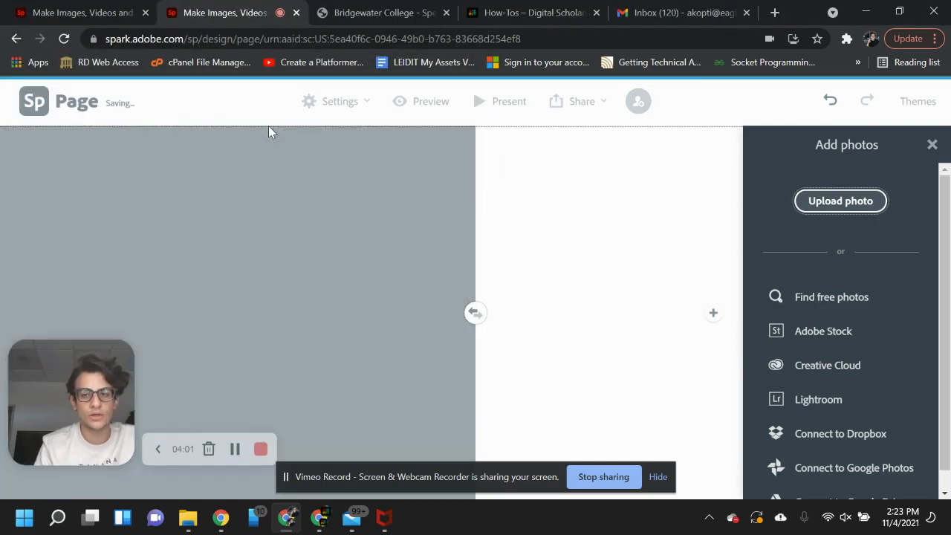
pyautogui.click(934, 145)
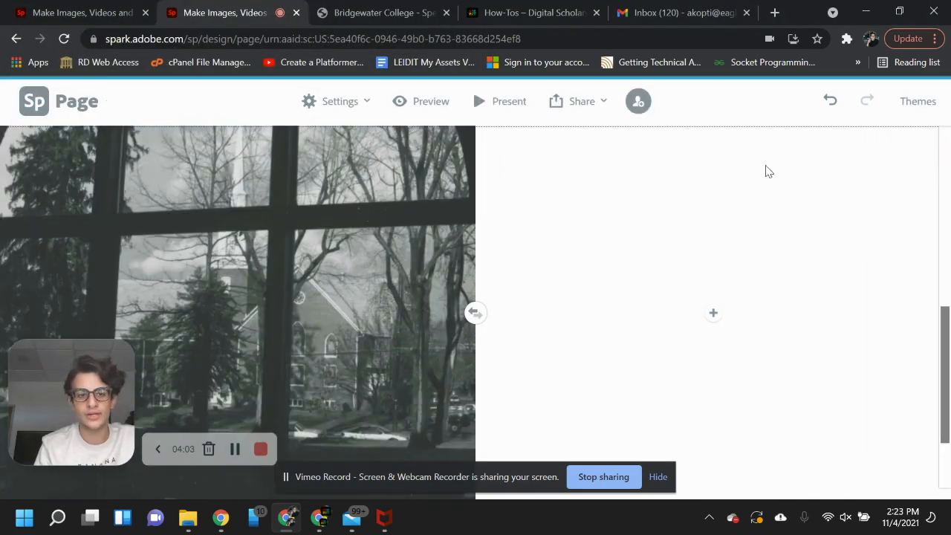
# Move the split layout photo's focal point up to the base of the church steeple and save it.
pyautogui.click(215, 246)
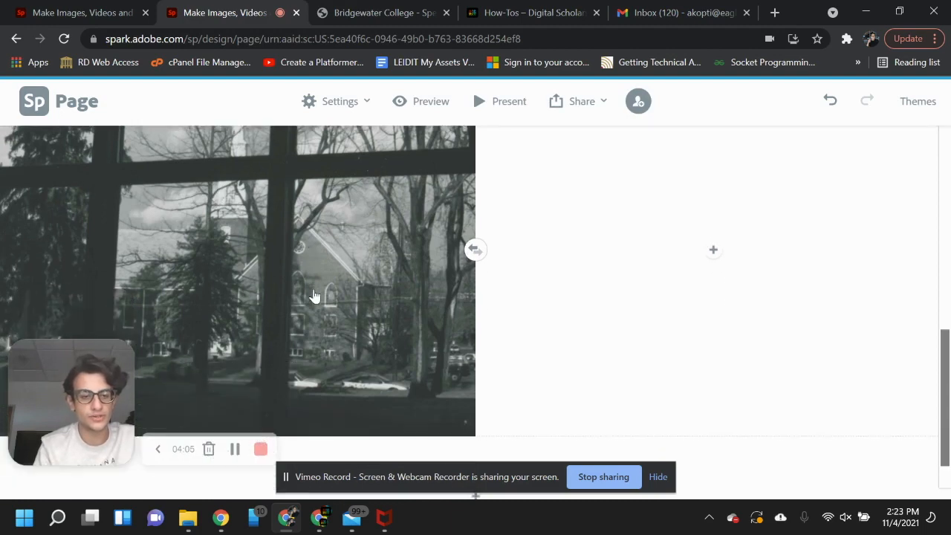
pyautogui.rightClick(312, 295)
pyautogui.rightClick(267, 315)
pyautogui.rightClick(268, 312)
pyautogui.click(242, 332)
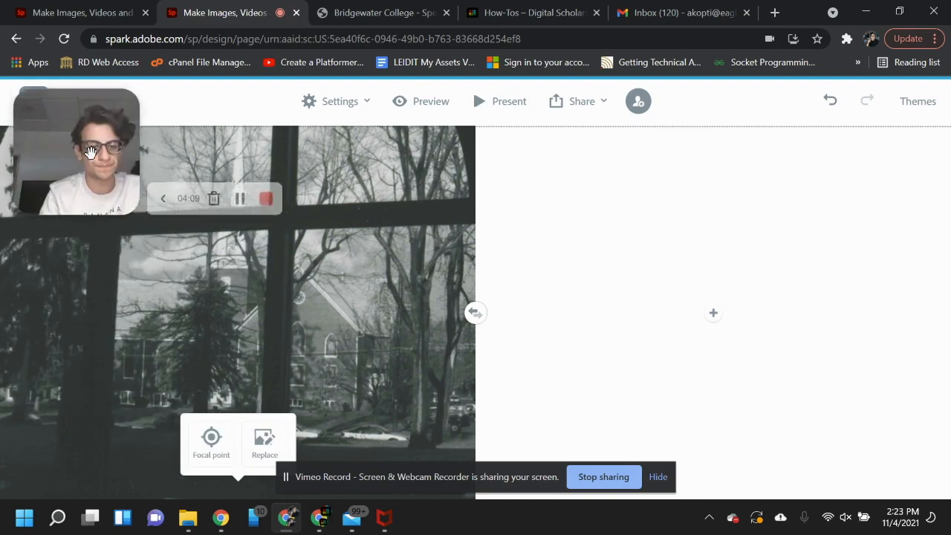
pyautogui.click(209, 439)
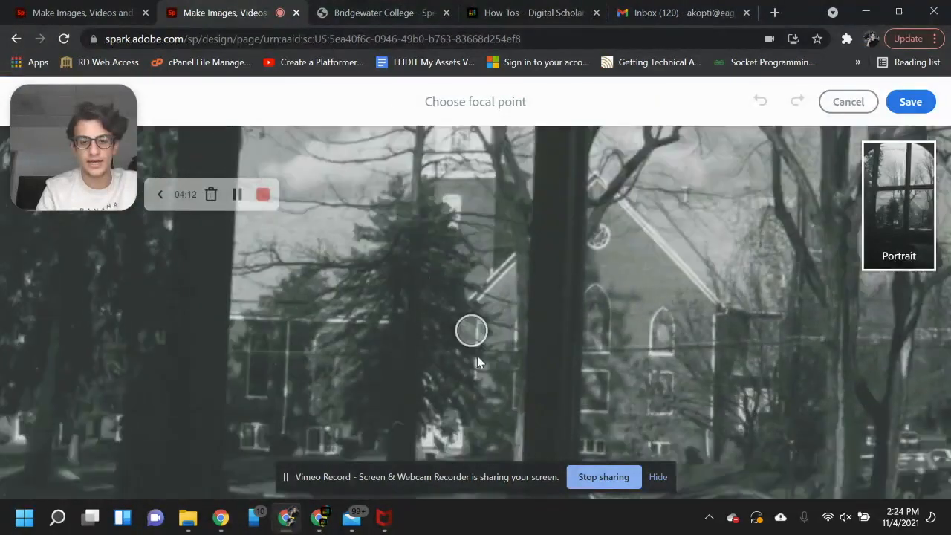
pyautogui.moveTo(471, 332); pyautogui.dragTo(475, 285)
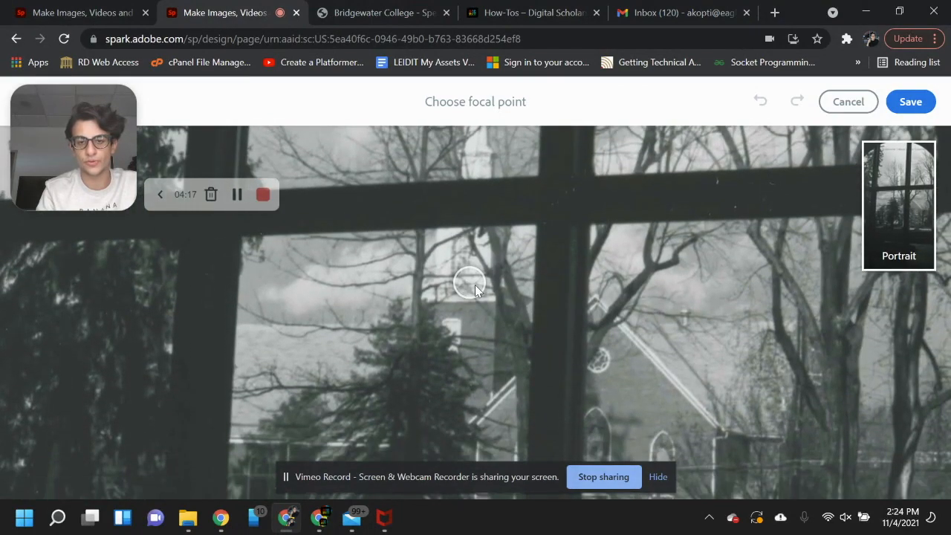
pyautogui.click(911, 104)
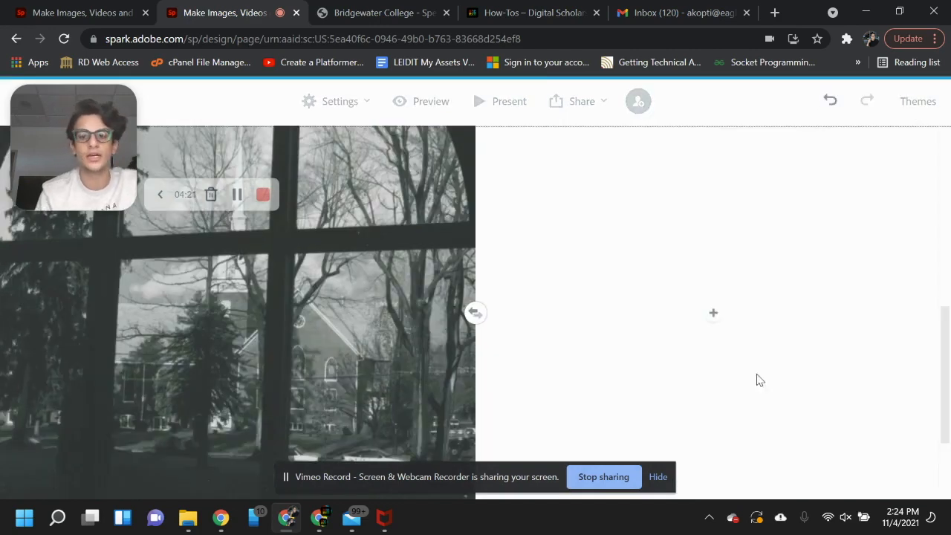
# Add the text "*insert history about the carter center*" to the empty half of the split layout.
pyautogui.click(718, 320)
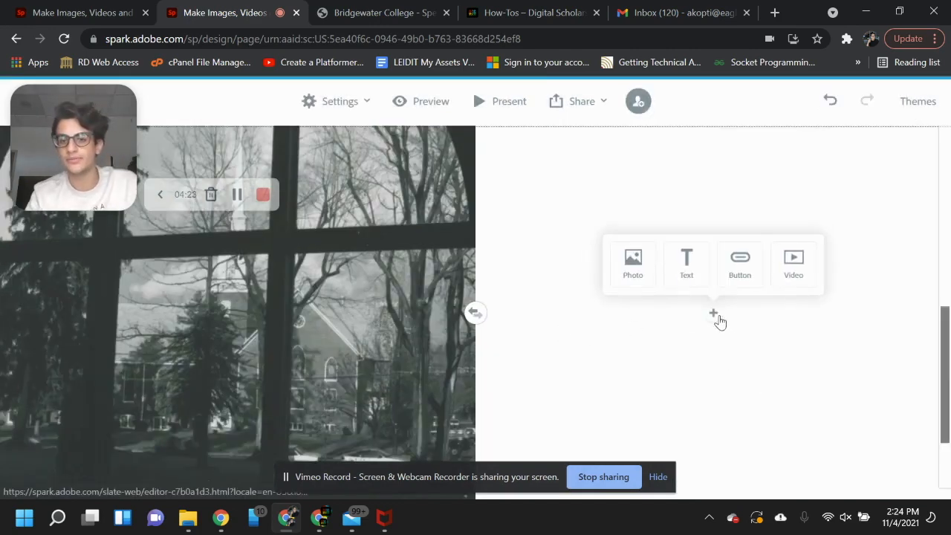
pyautogui.click(686, 268)
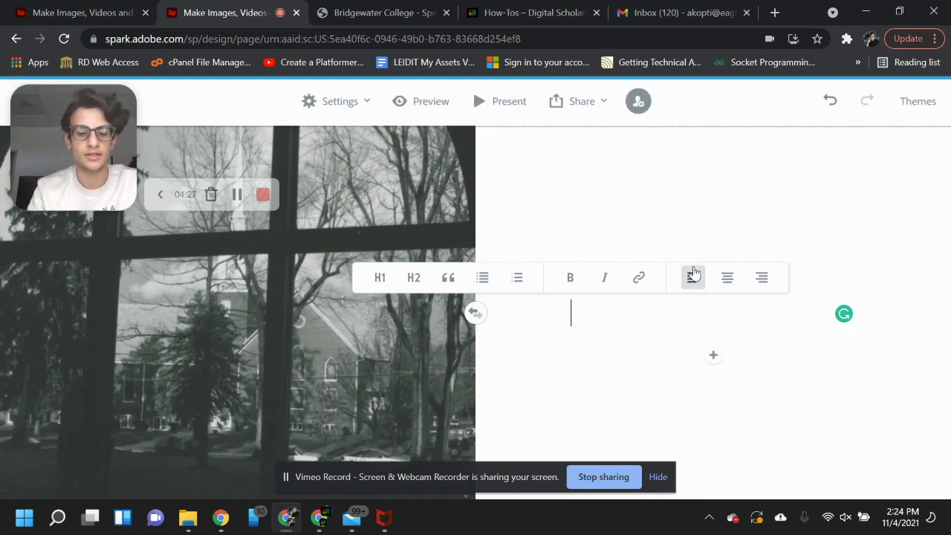
pyautogui.write('*insert hi')
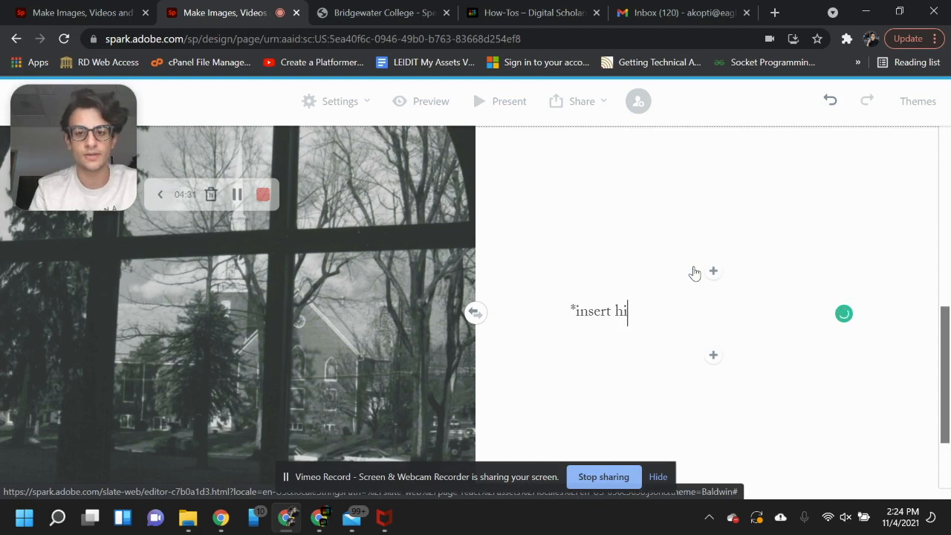
pyautogui.write('story abou')
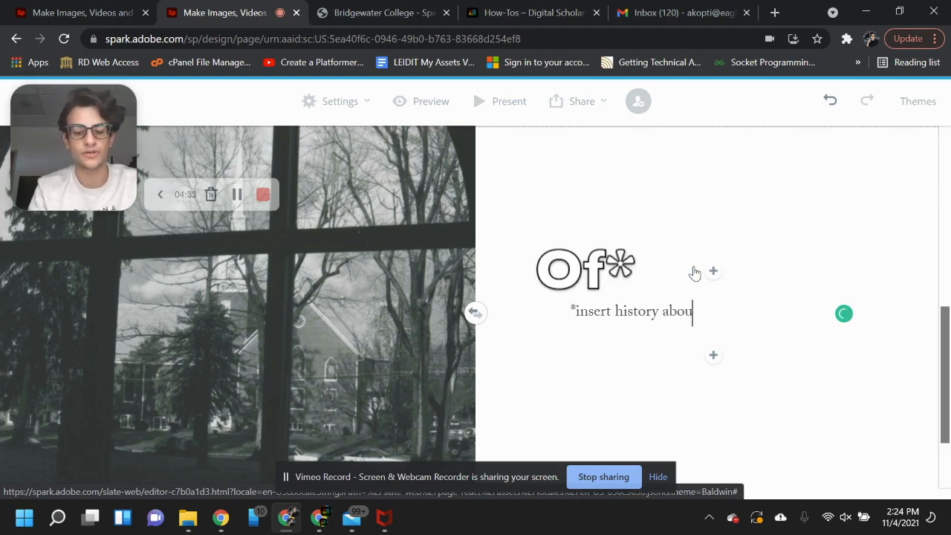
pyautogui.write('t the carter center*')
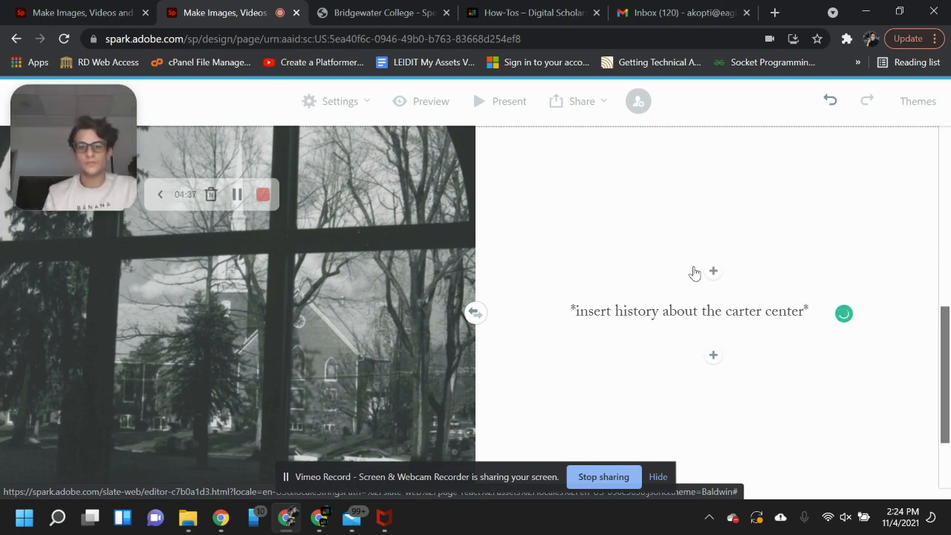
pyautogui.click(713, 271)
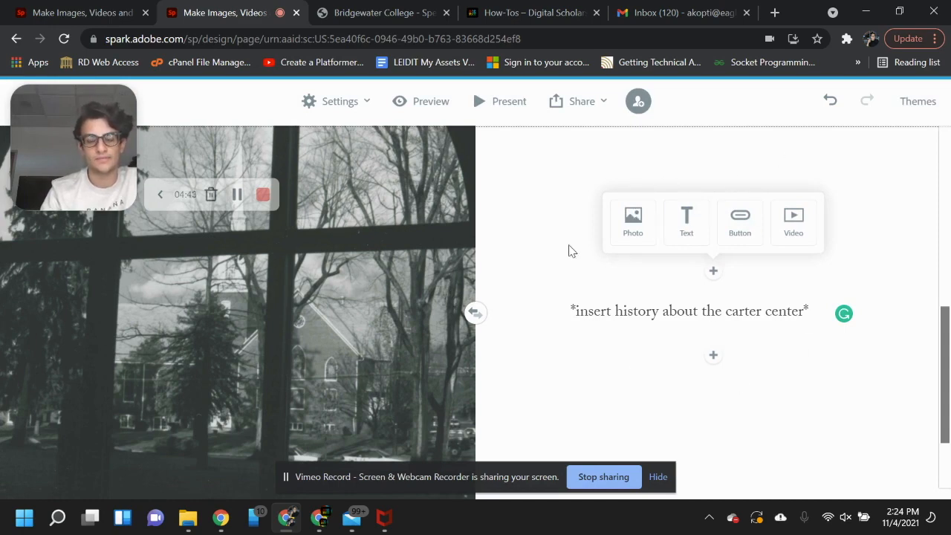
# Following the example page's history paragraph, add a text section reading "ipsum lorem" below the split layout.
pyautogui.scroll(-2, 616, 201)
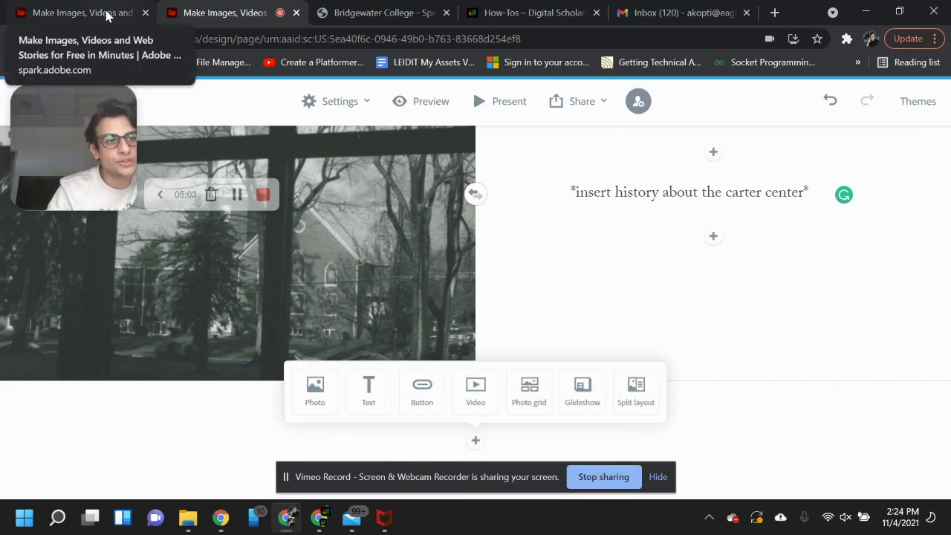
pyautogui.click(107, 13)
pyautogui.scroll(-5, 570, 316)
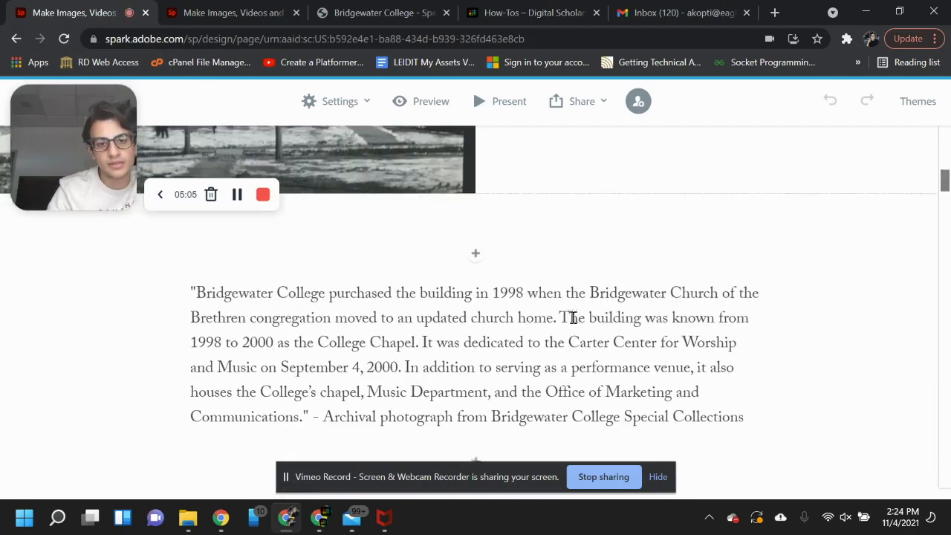
pyautogui.scroll(-2, 573, 318)
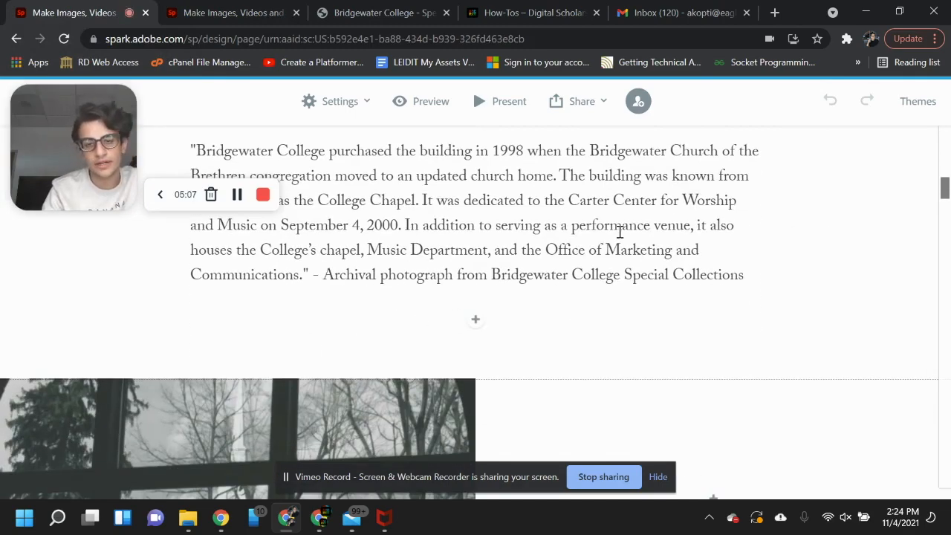
pyautogui.scroll(1, 619, 232)
pyautogui.click(244, 11)
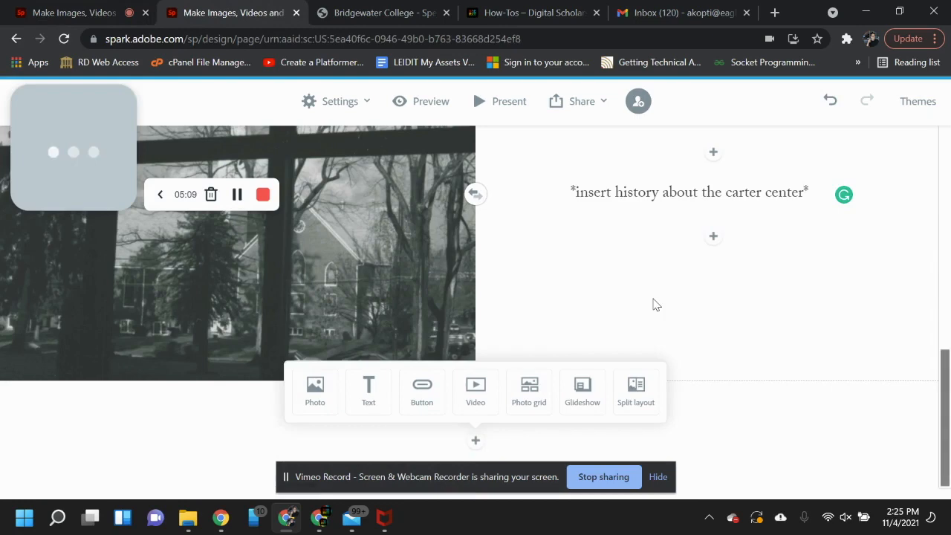
pyautogui.click(357, 387)
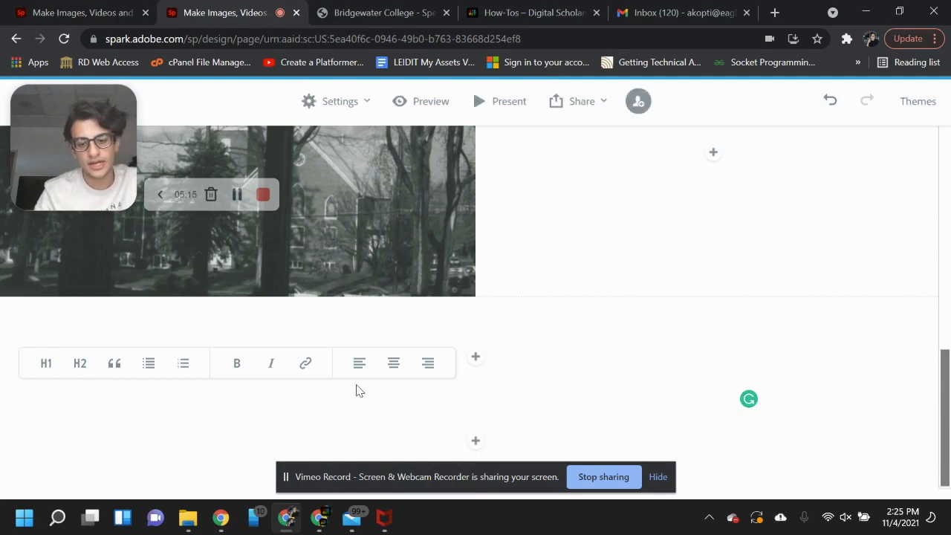
pyautogui.write('ipsum lorem')
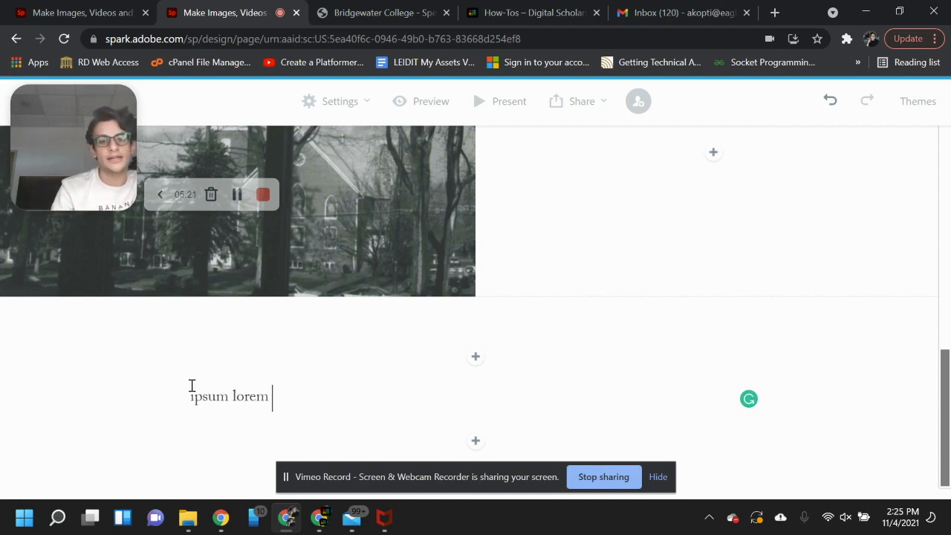
pyautogui.doubleClick(248, 409)
pyautogui.click(379, 405)
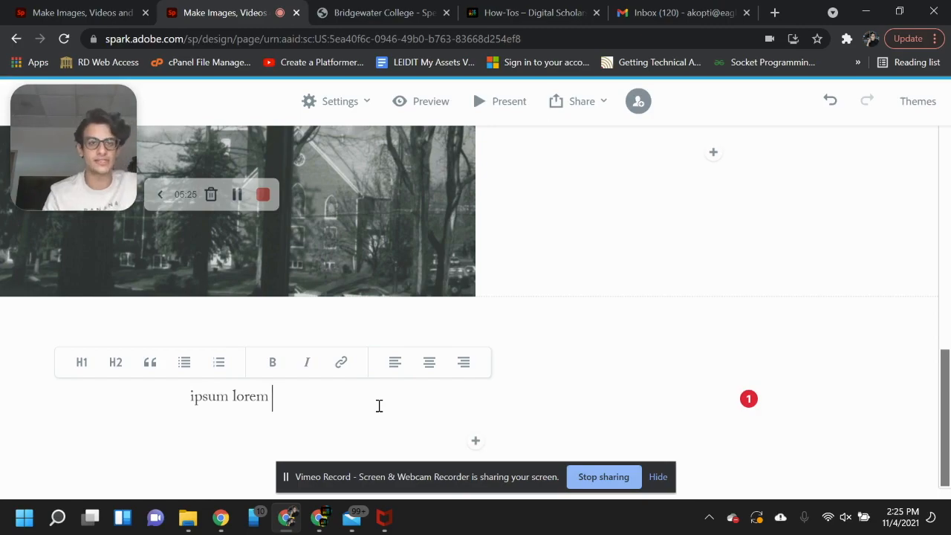
# Examine how the example page continues after its history paragraph, from the steeple split layout through the photo grid.
pyautogui.click(82, 12)
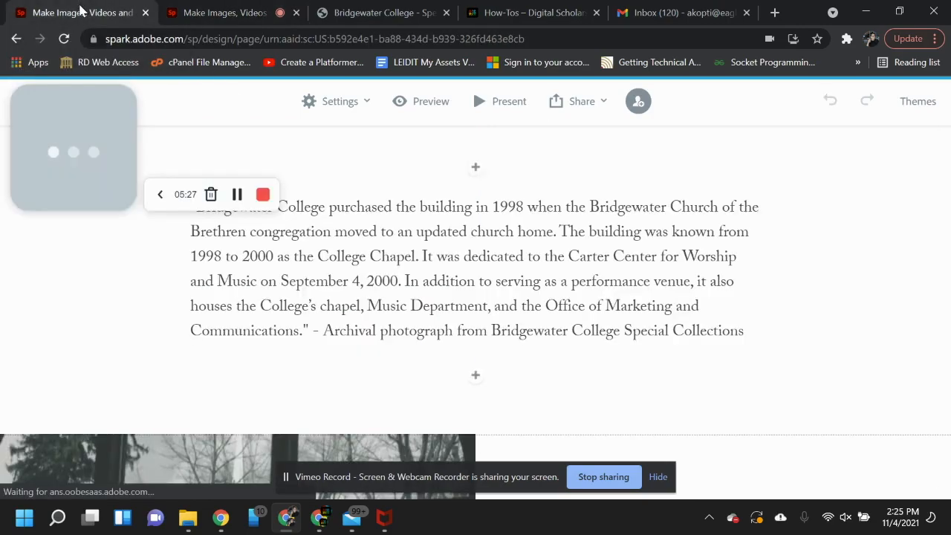
pyautogui.scroll(-3, 471, 371)
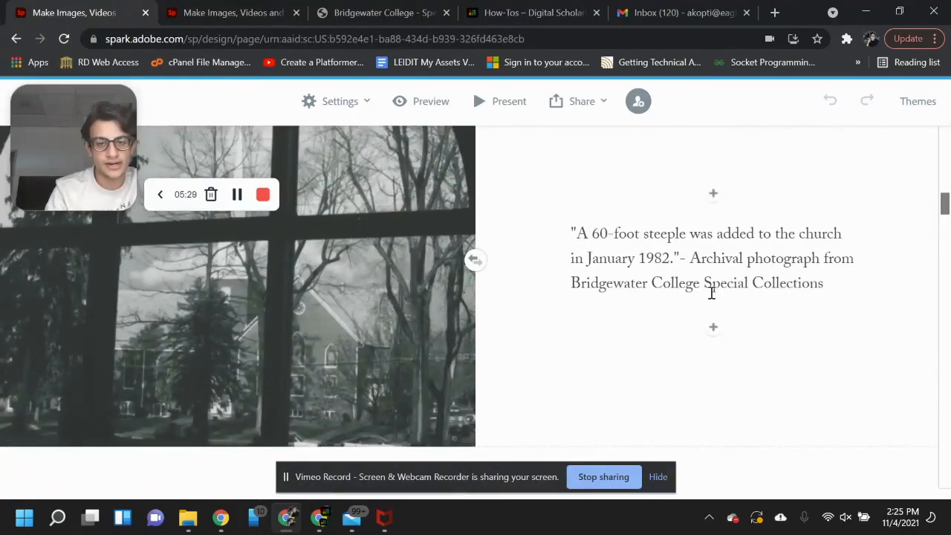
pyautogui.scroll(-5, 540, 312)
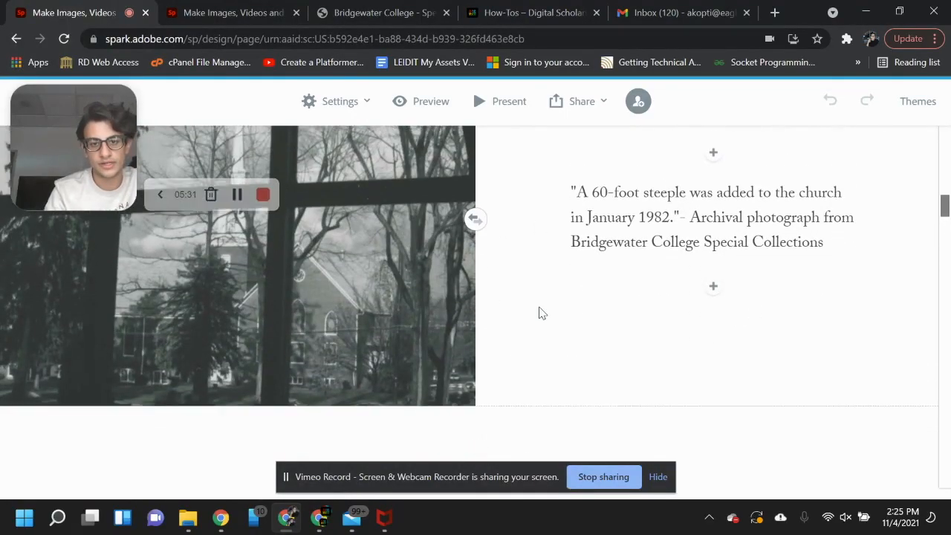
pyautogui.scroll(-3, 539, 312)
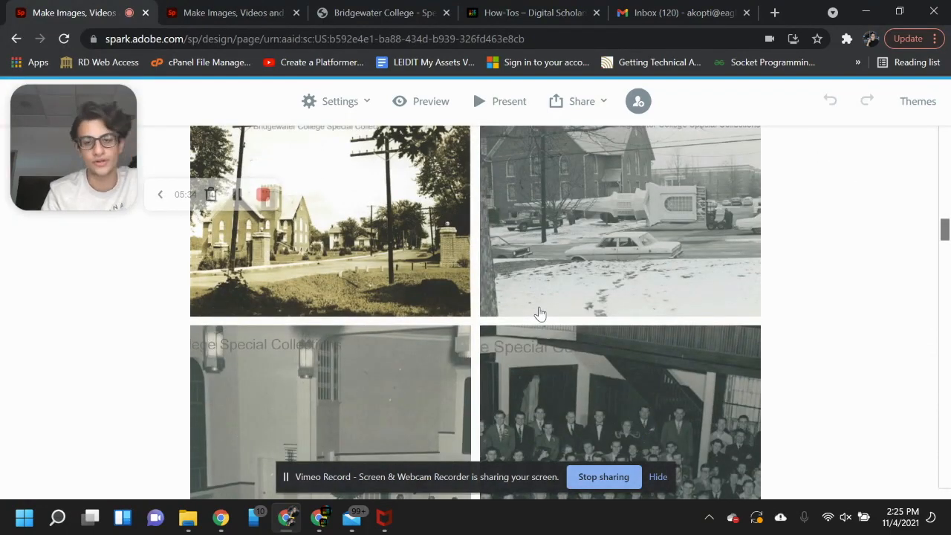
pyautogui.scroll(-2, 540, 312)
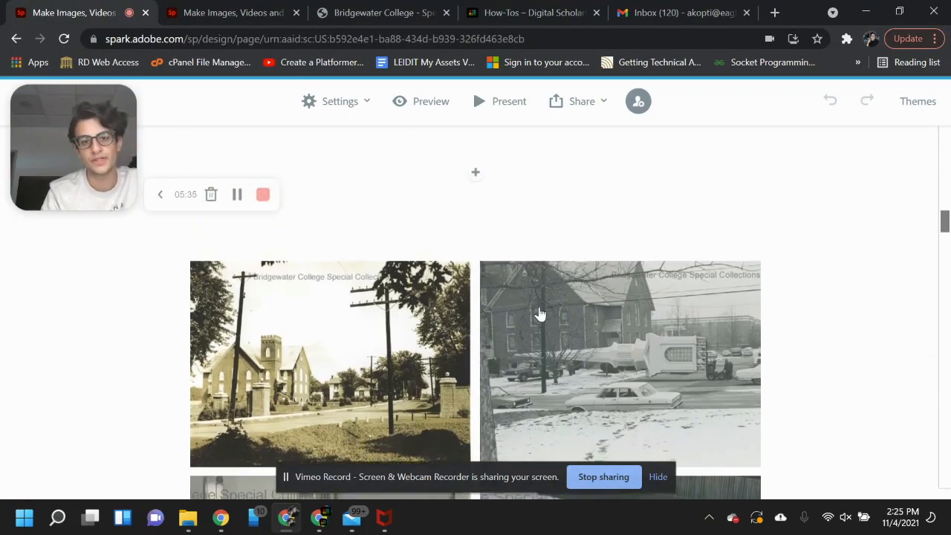
pyautogui.scroll(1, 540, 314)
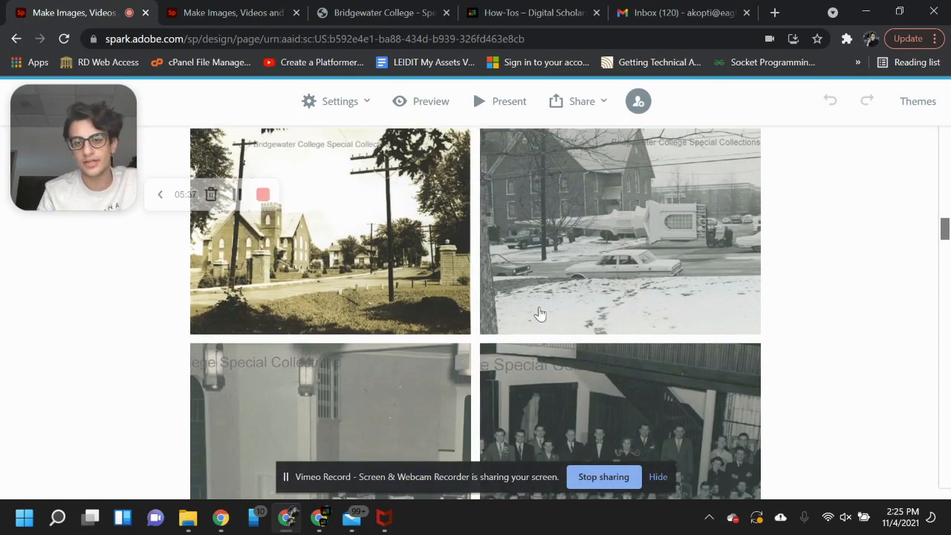
pyautogui.scroll(2, 540, 314)
pyautogui.scroll(-3, 540, 314)
pyautogui.scroll(-6, 540, 313)
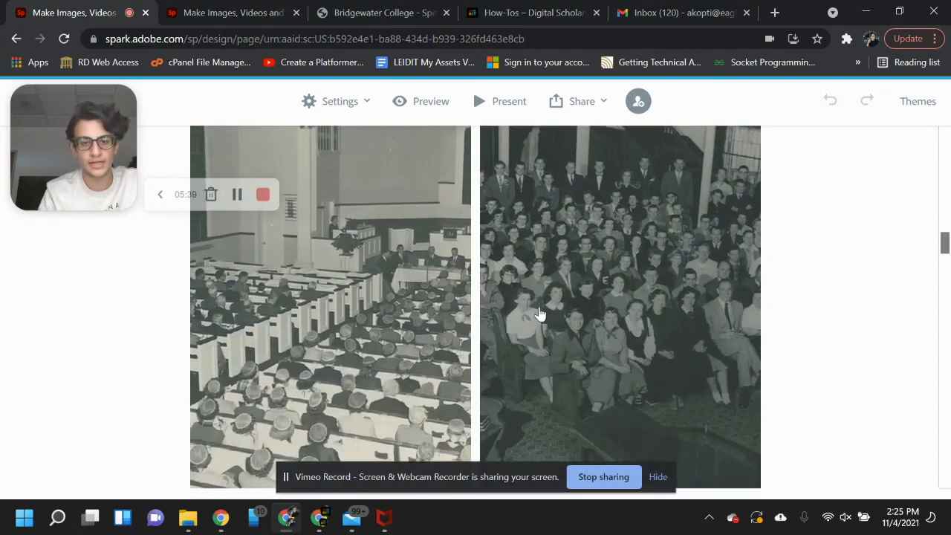
pyautogui.scroll(5, 540, 313)
pyautogui.scroll(1, 538, 314)
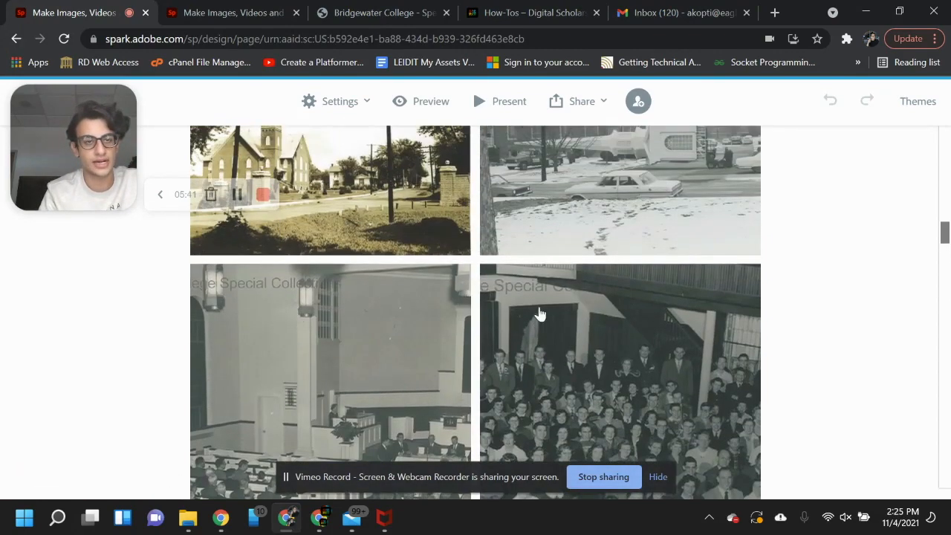
# Insert a photo grid below the "ipsum lorem" text and upload all four photos from the PHOTO Gallary folder.
pyautogui.click(215, 11)
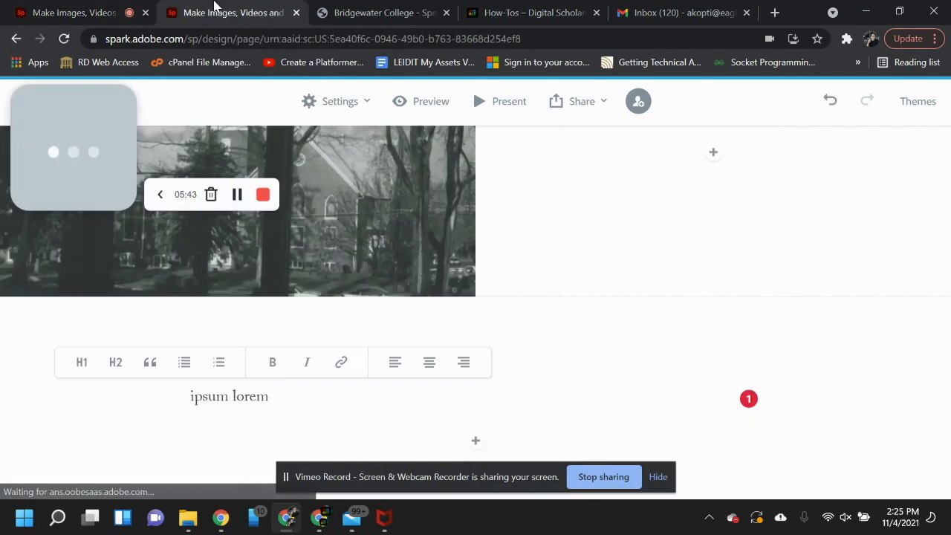
pyautogui.click(476, 442)
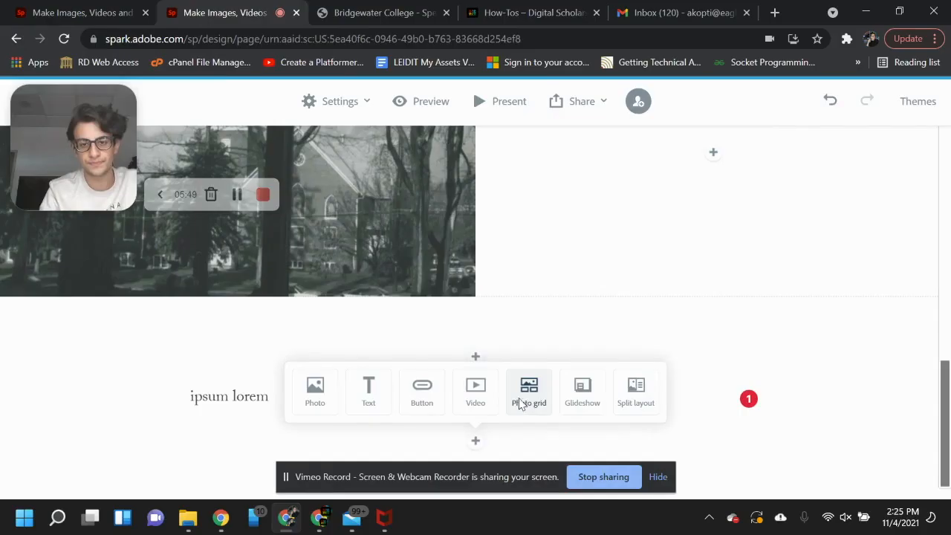
pyautogui.click(521, 403)
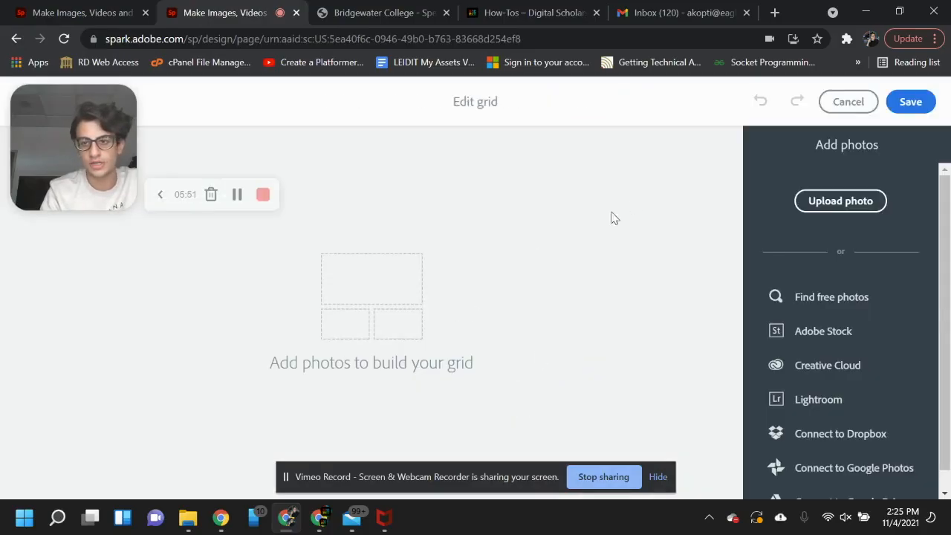
pyautogui.click(827, 203)
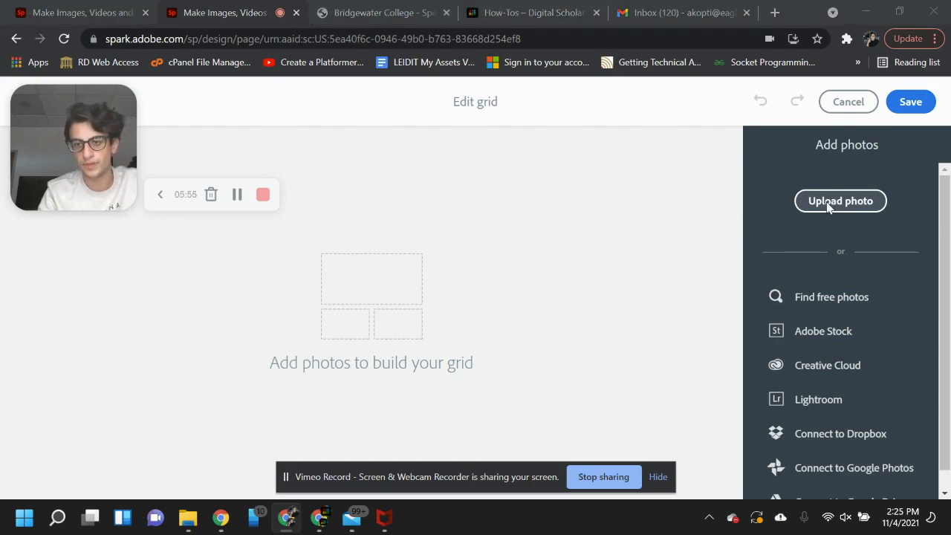
pyautogui.moveTo(162, 10); pyautogui.dragTo(438, 42)
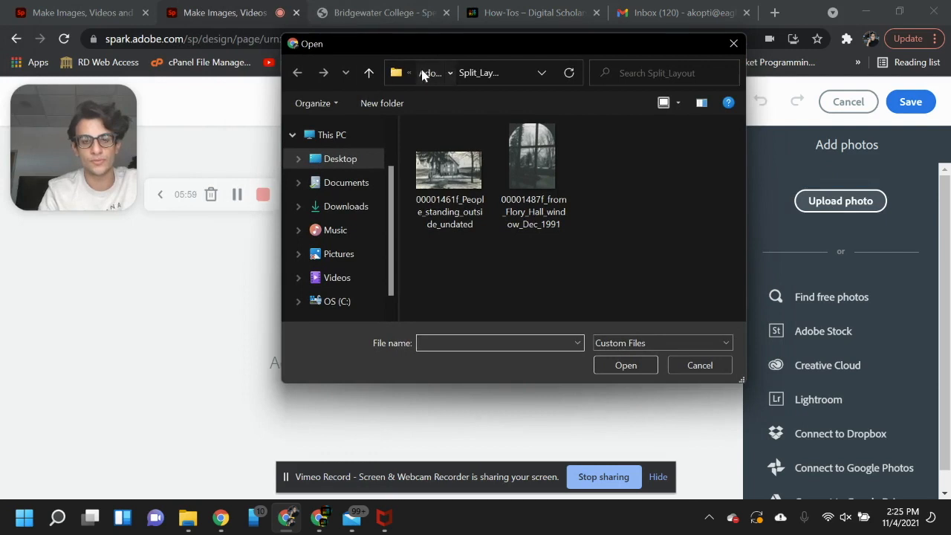
pyautogui.click(424, 72)
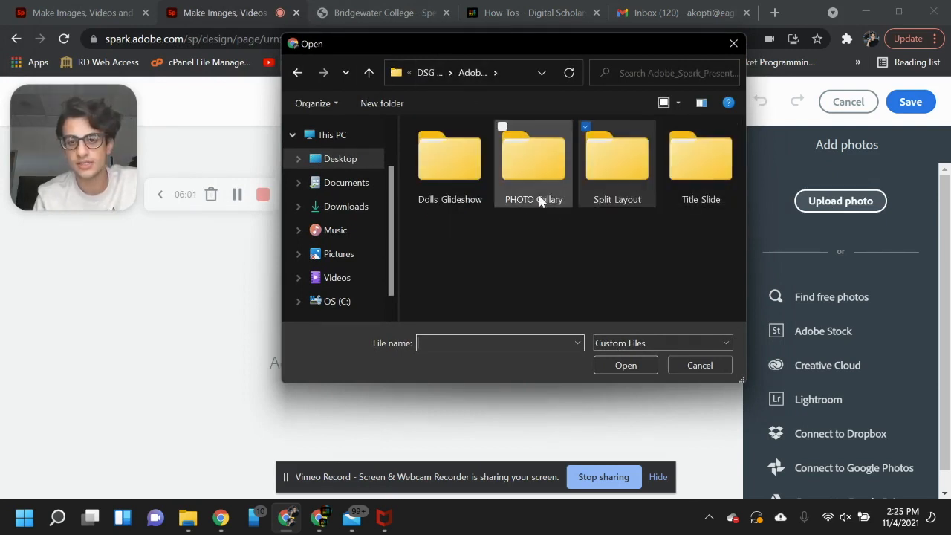
pyautogui.doubleClick(549, 172)
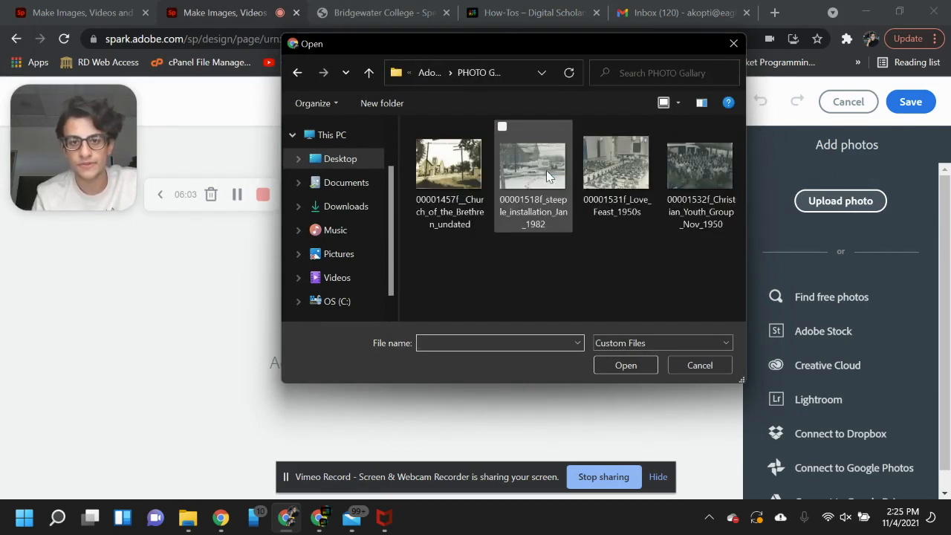
pyautogui.moveTo(724, 269); pyautogui.dragTo(368, 175)
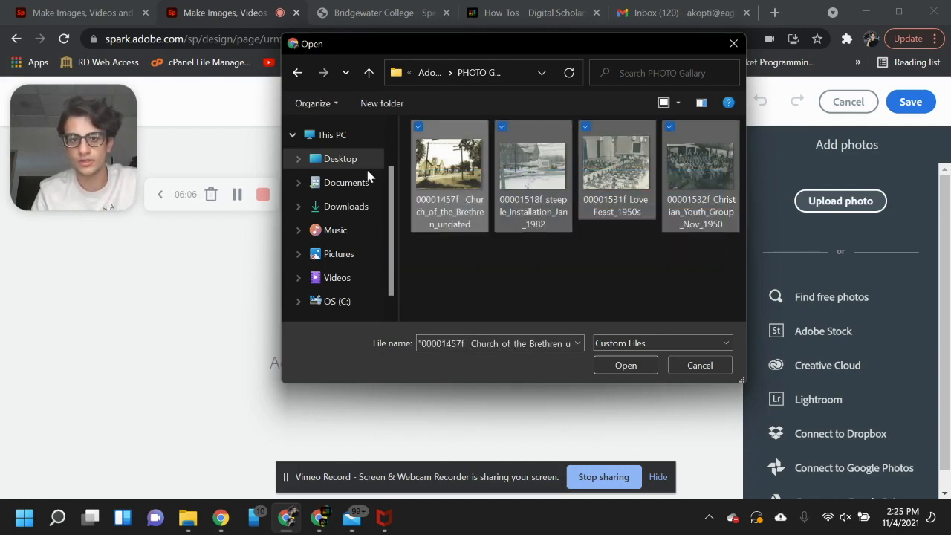
pyautogui.click(627, 370)
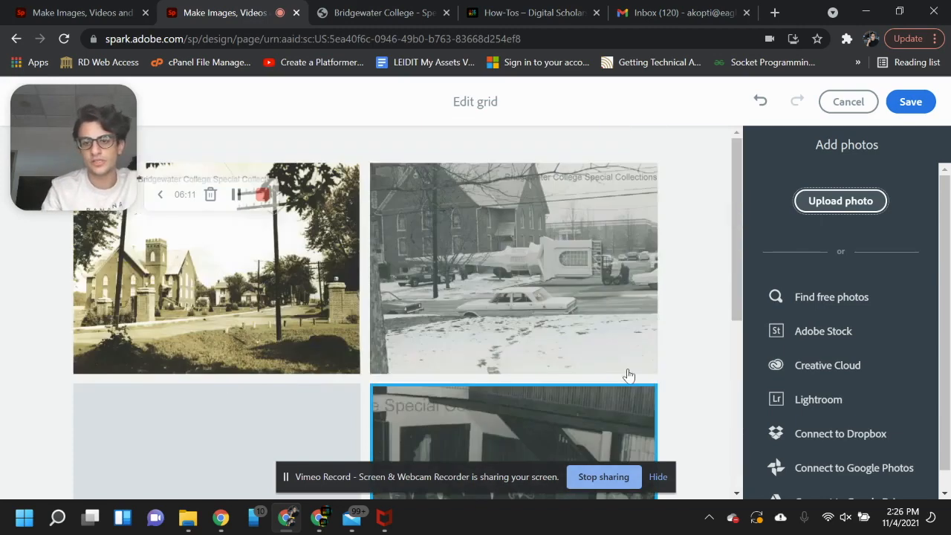
# Check the arrangement of the four uploaded photos, save the grid, and look it over on the page.
pyautogui.scroll(-3, 628, 377)
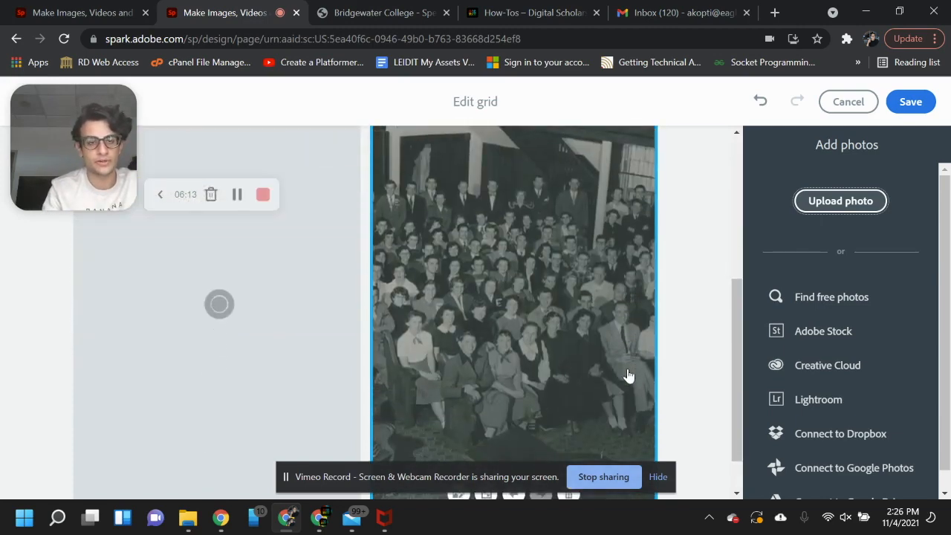
pyautogui.scroll(4, 628, 376)
pyautogui.scroll(-5, 628, 376)
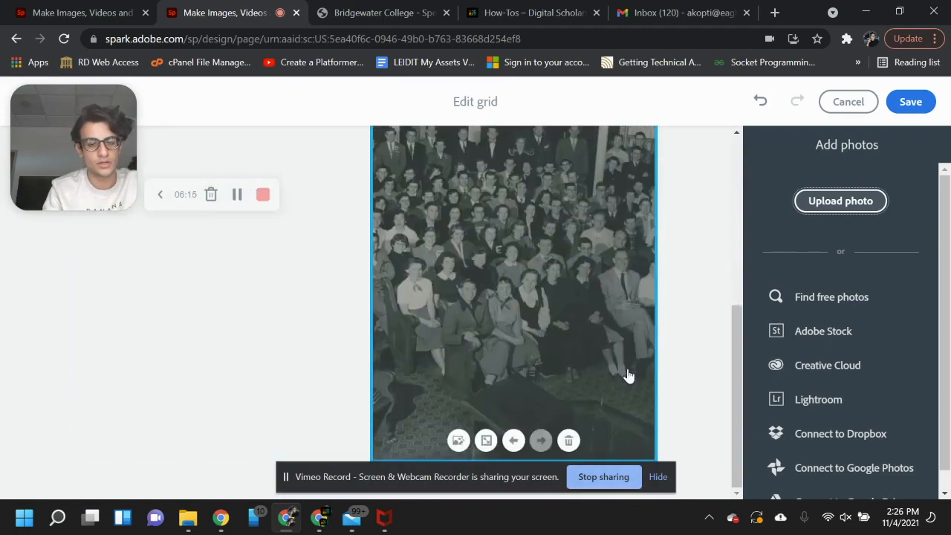
pyautogui.scroll(5, 628, 377)
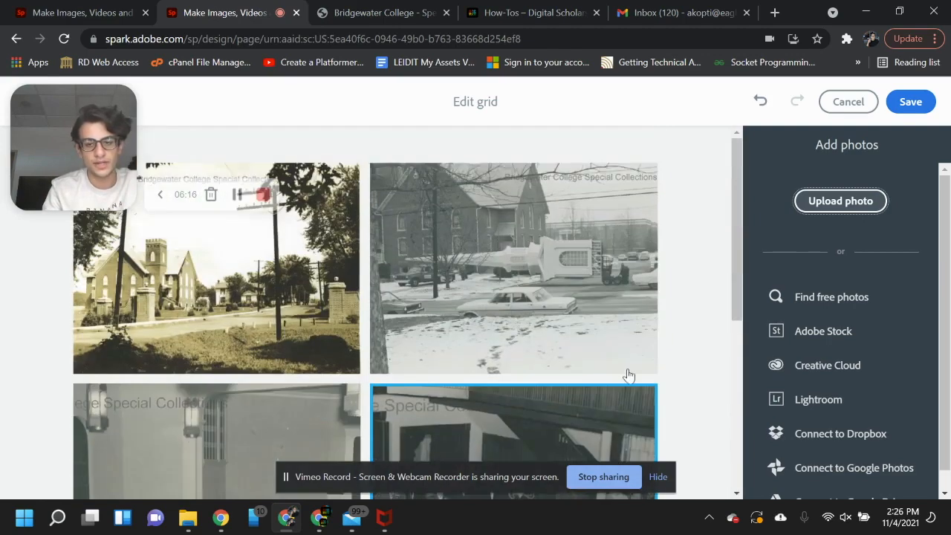
pyautogui.click(910, 102)
pyautogui.scroll(6, 866, 228)
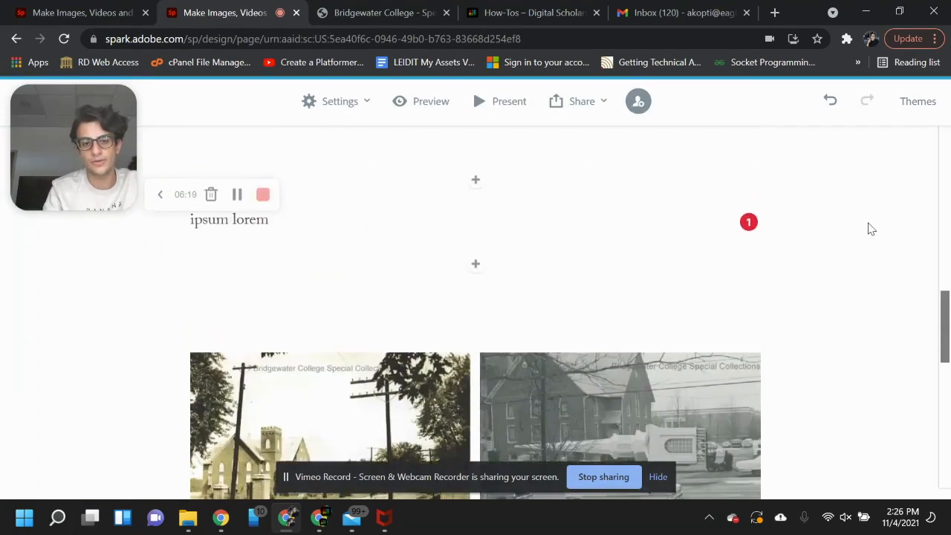
pyautogui.scroll(-7, 869, 228)
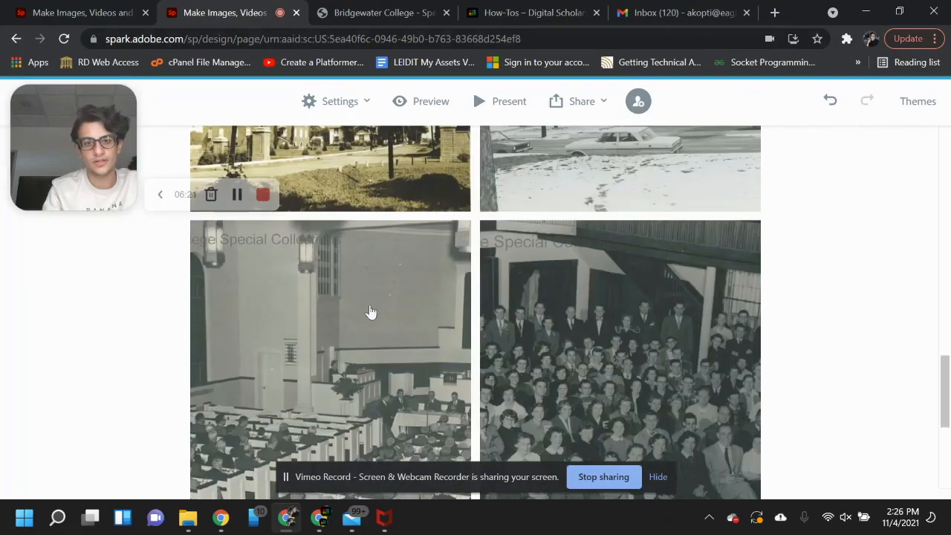
pyautogui.scroll(-2, 513, 391)
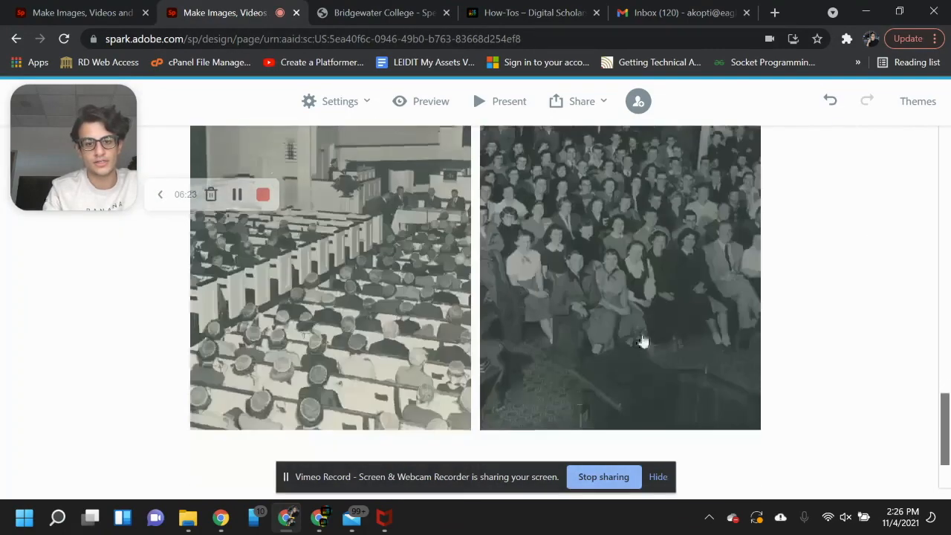
pyautogui.scroll(3, 643, 341)
pyautogui.scroll(-3, 643, 341)
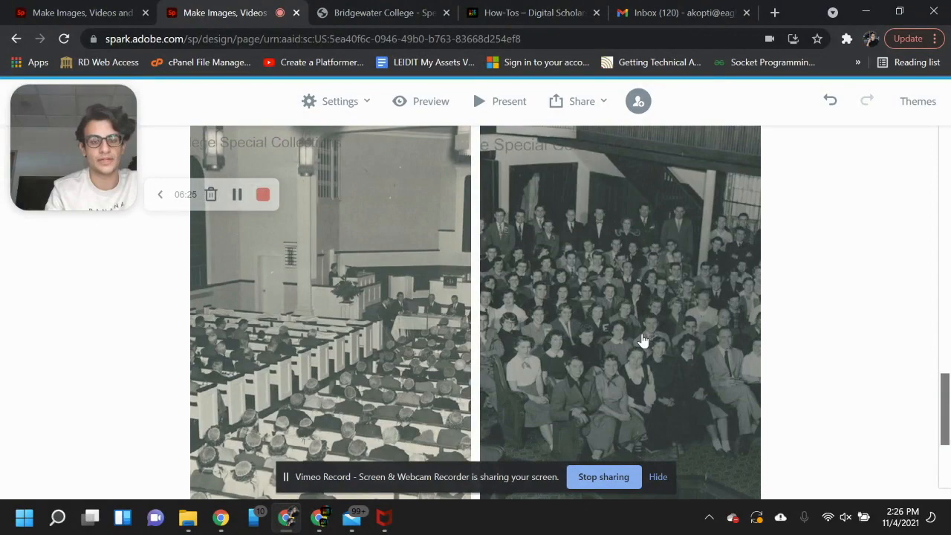
pyautogui.scroll(-3, 643, 341)
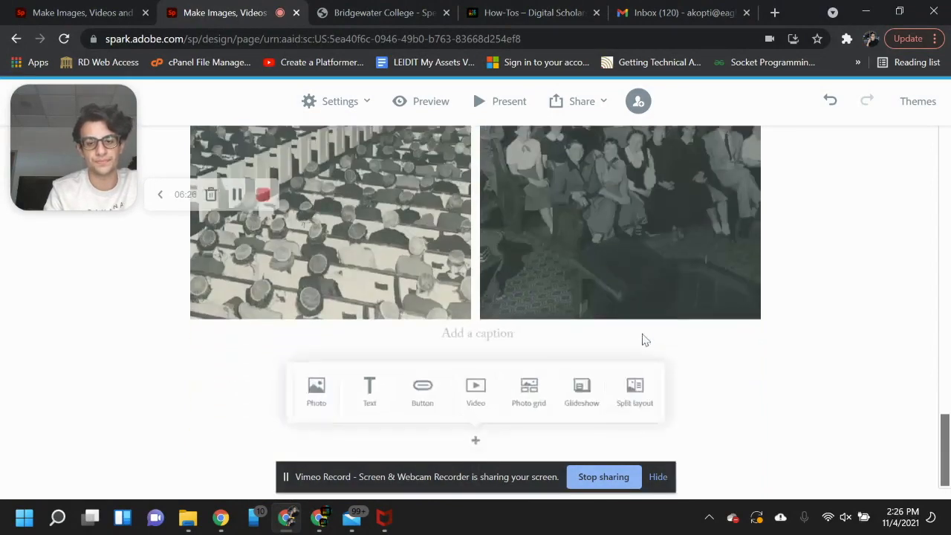
# Examine the section following the photo grid on the example page, a glideshow of dolls with overlaid text.
pyautogui.click(29, 9)
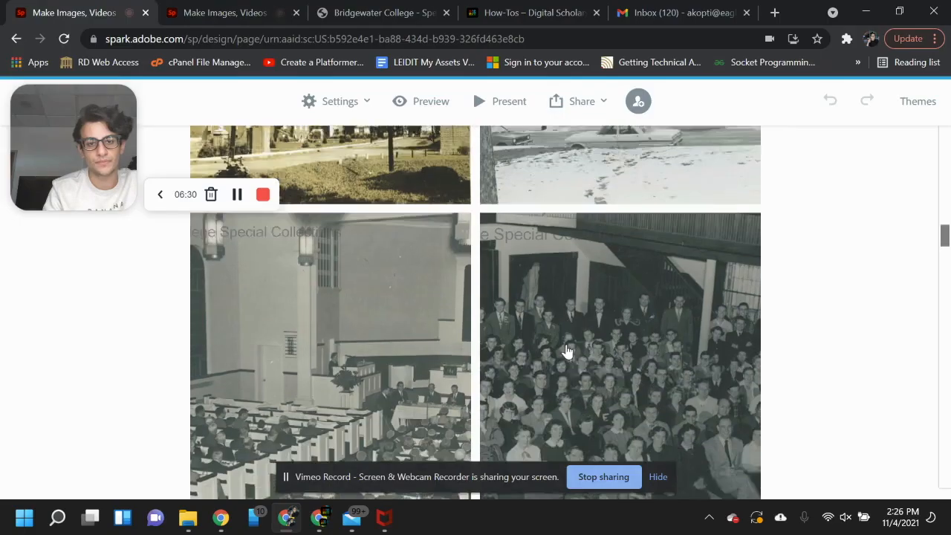
pyautogui.scroll(-6, 567, 351)
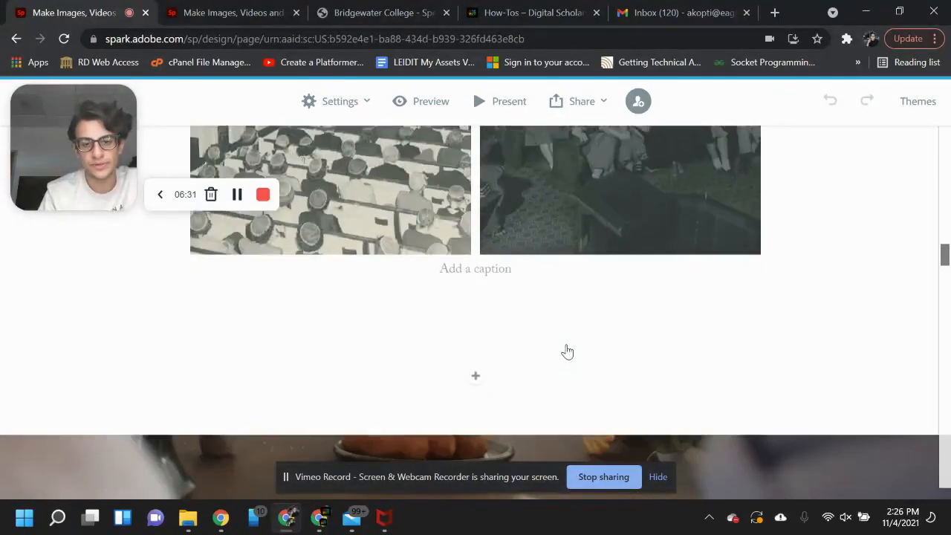
pyautogui.scroll(-6, 567, 350)
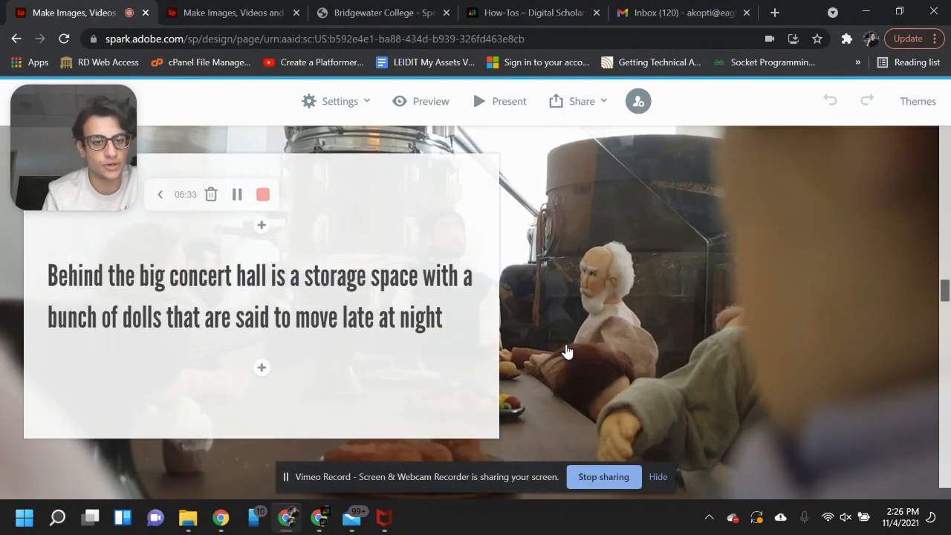
pyautogui.scroll(-4, 567, 351)
pyautogui.scroll(4, 567, 351)
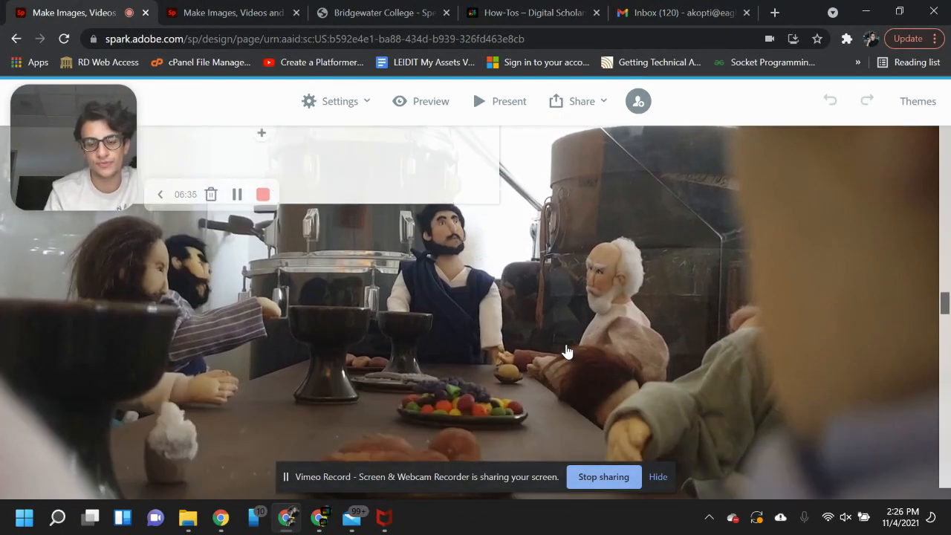
pyautogui.scroll(4, 567, 351)
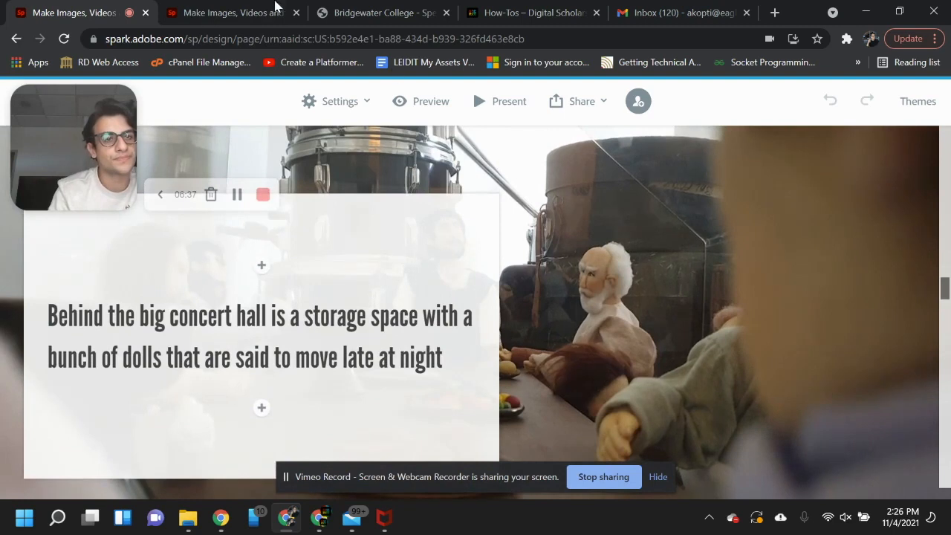
# On the page being built, insert a glideshow below the photo grid, upload a doll photo from the Dolls_Glideshow folder, and save it.
pyautogui.click(213, 10)
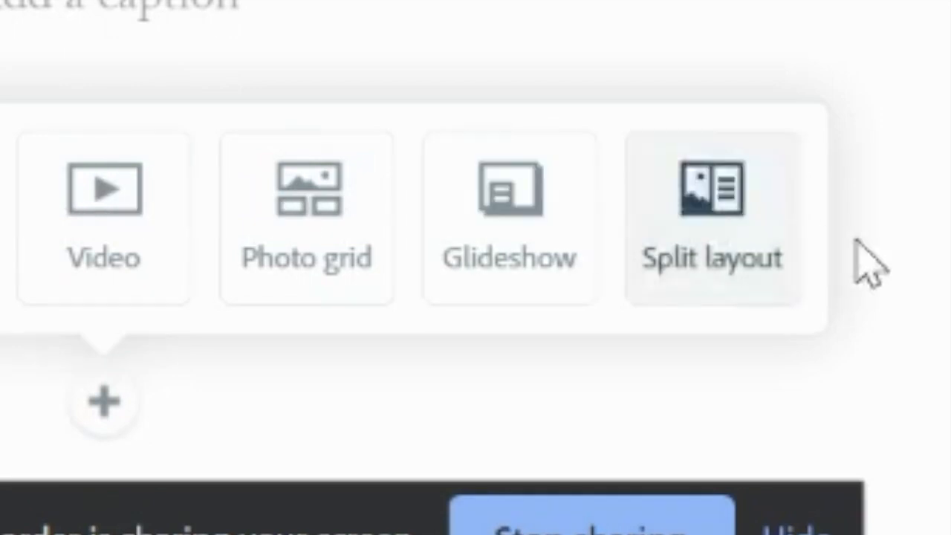
pyautogui.click(529, 231)
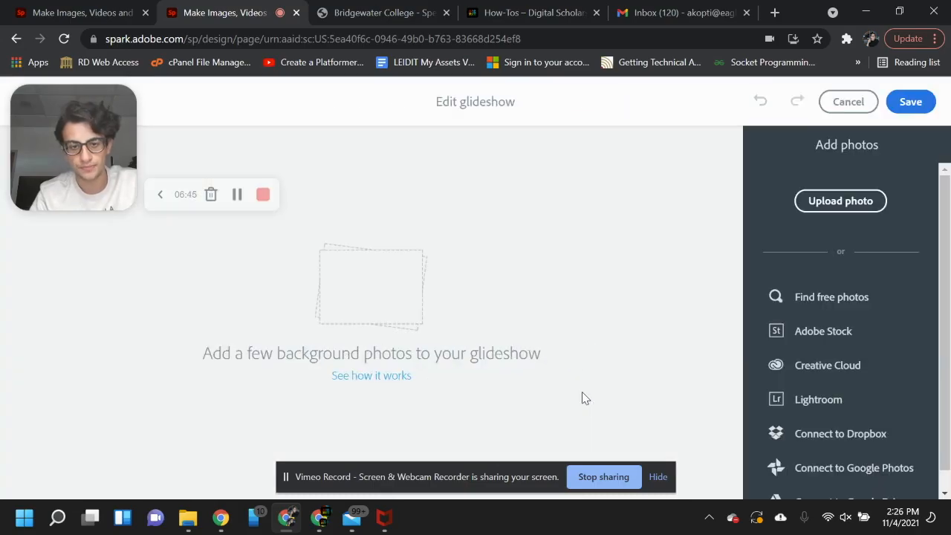
pyautogui.click(841, 202)
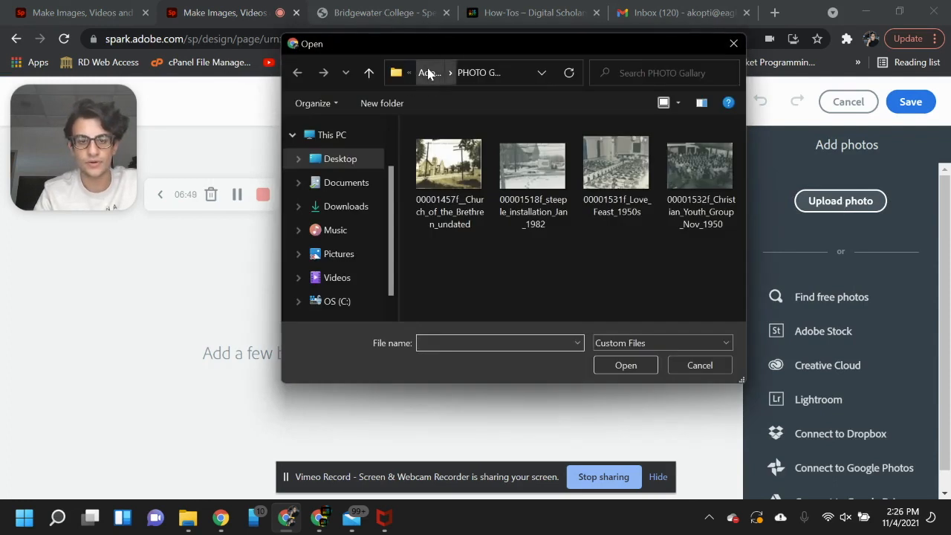
pyautogui.click(428, 73)
pyautogui.click(442, 175)
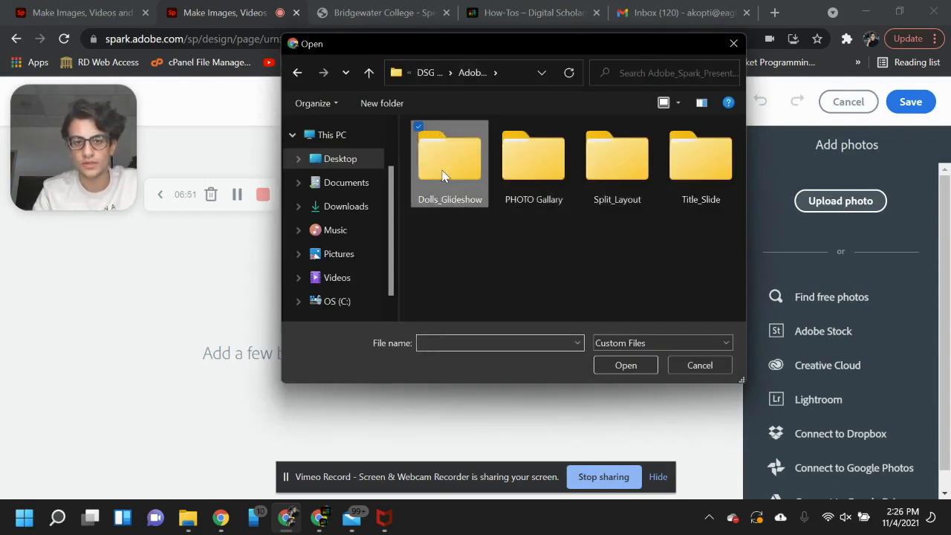
pyautogui.doubleClick(442, 175)
pyautogui.doubleClick(539, 164)
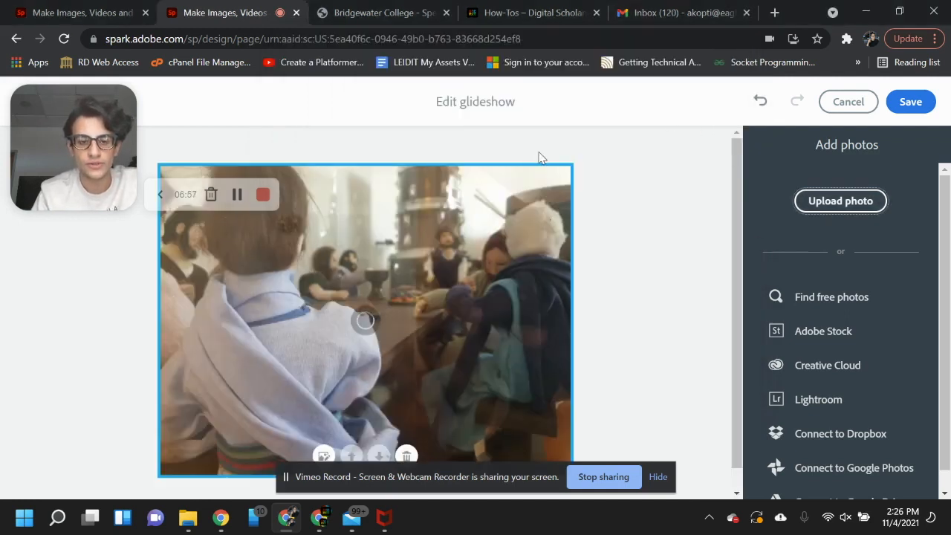
pyautogui.click(911, 103)
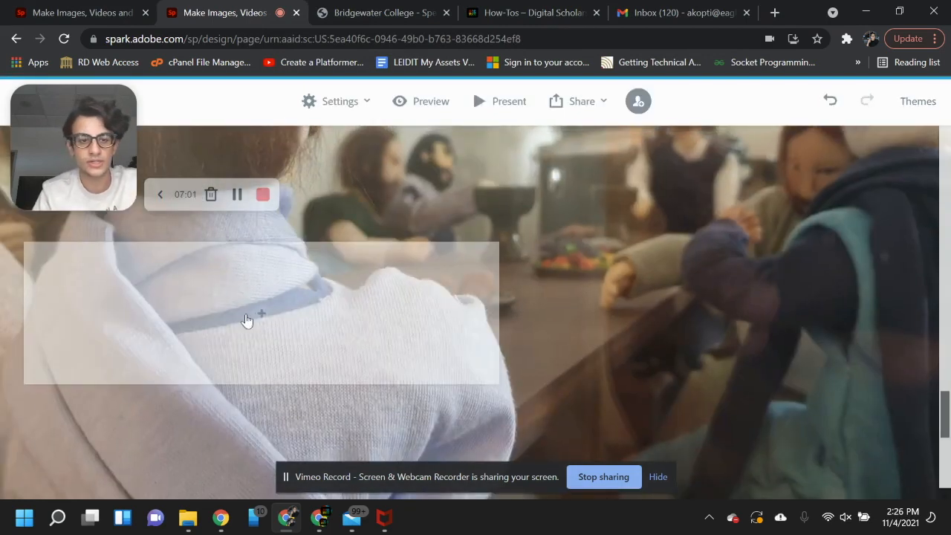
# Add a text block reading "these are the dolls" to the glideshow's overlay and check how it moves over the photo.
pyautogui.scroll(5, 434, 248)
pyautogui.scroll(5, 435, 254)
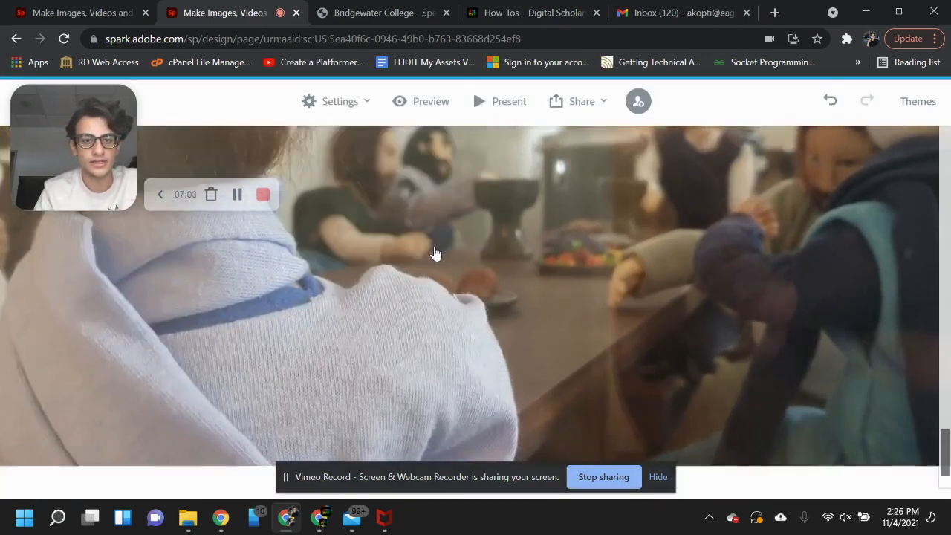
pyautogui.scroll(-5, 434, 254)
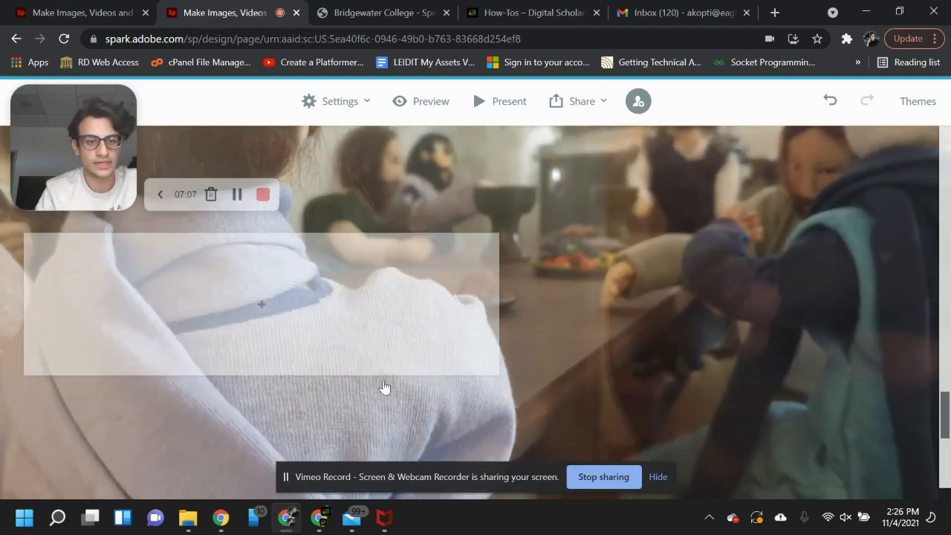
pyautogui.click(275, 303)
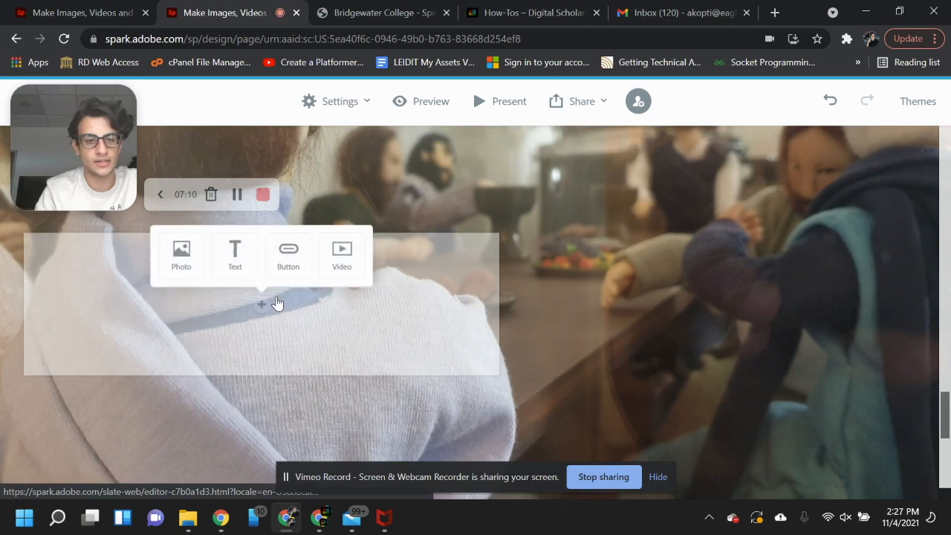
pyautogui.click(221, 261)
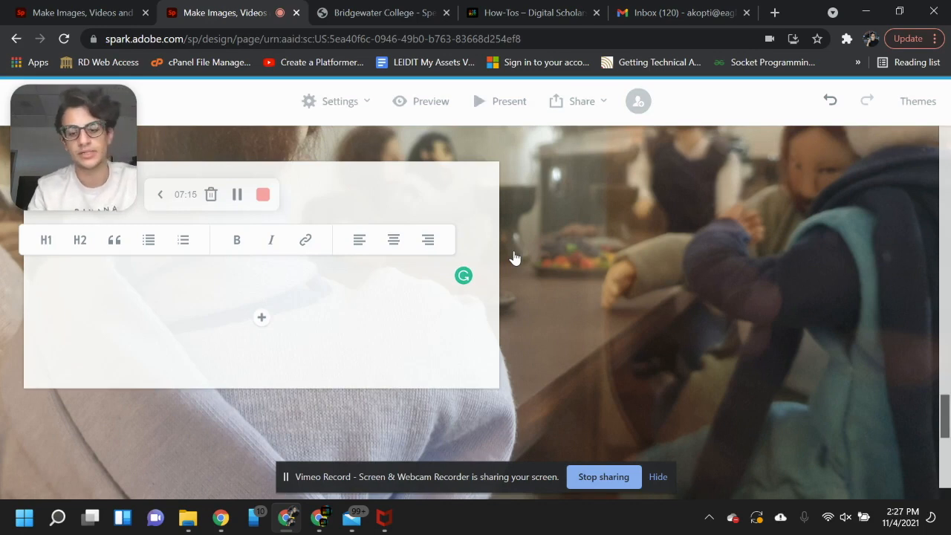
pyautogui.write('these are the dolls')
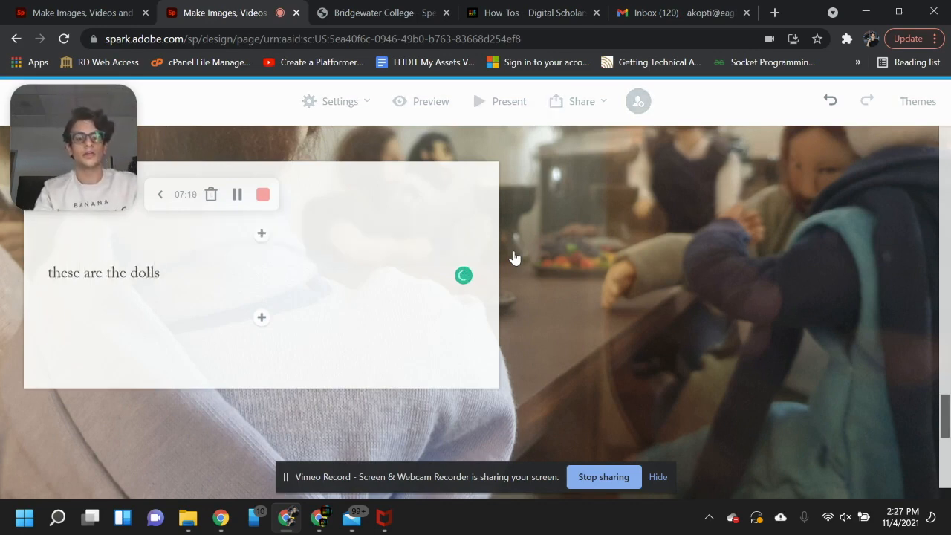
pyautogui.click(623, 302)
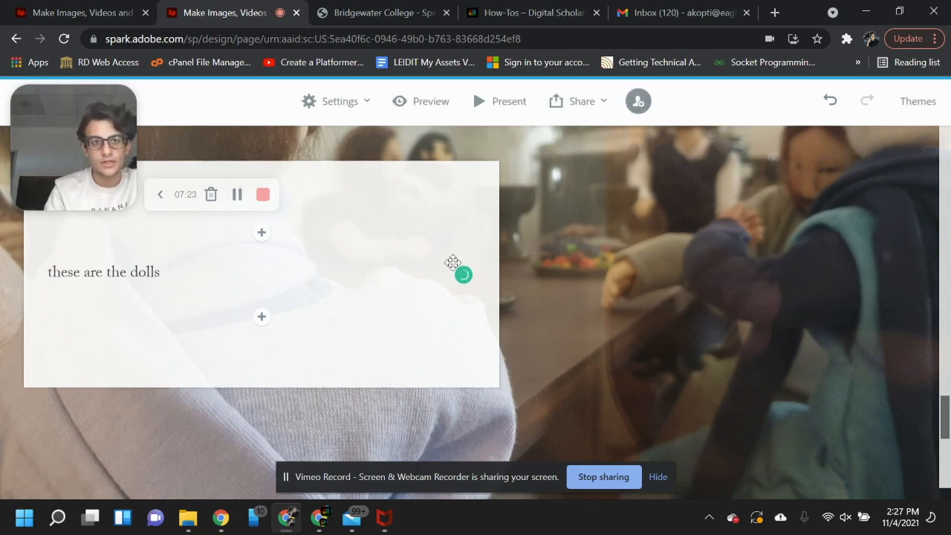
pyautogui.scroll(1, 497, 456)
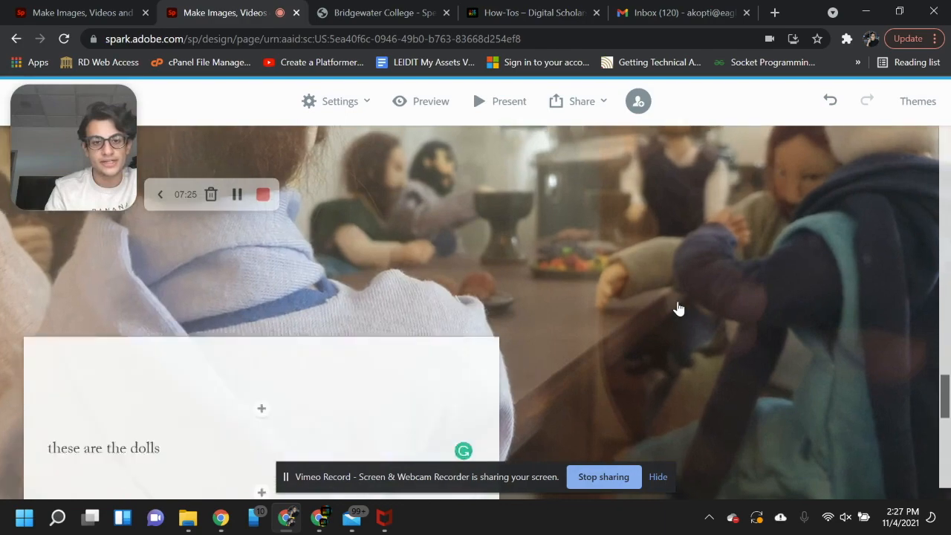
pyautogui.scroll(-3, 677, 309)
pyautogui.scroll(-2, 526, 327)
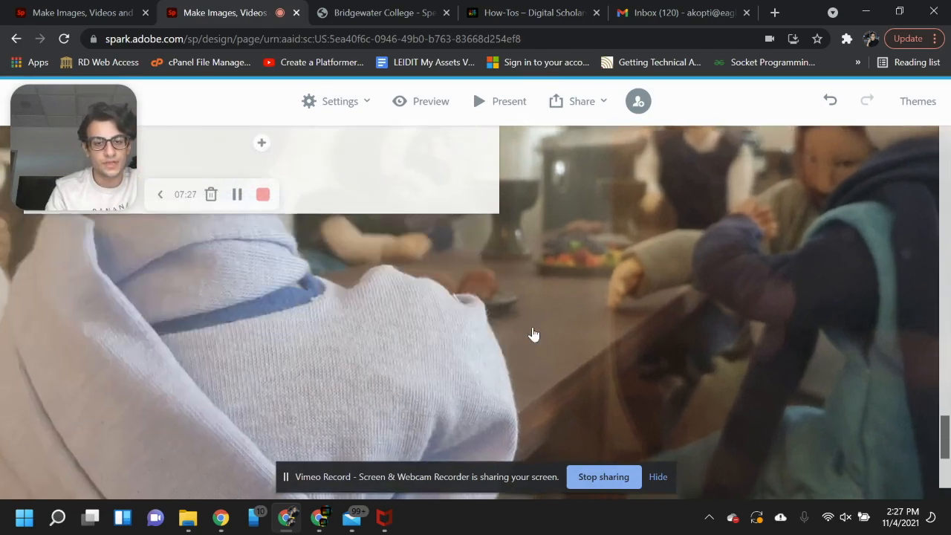
# Examine the rest of the example page, from the dolls glideshow down to the embedded band video.
pyautogui.click(89, 13)
pyautogui.scroll(-5, 523, 350)
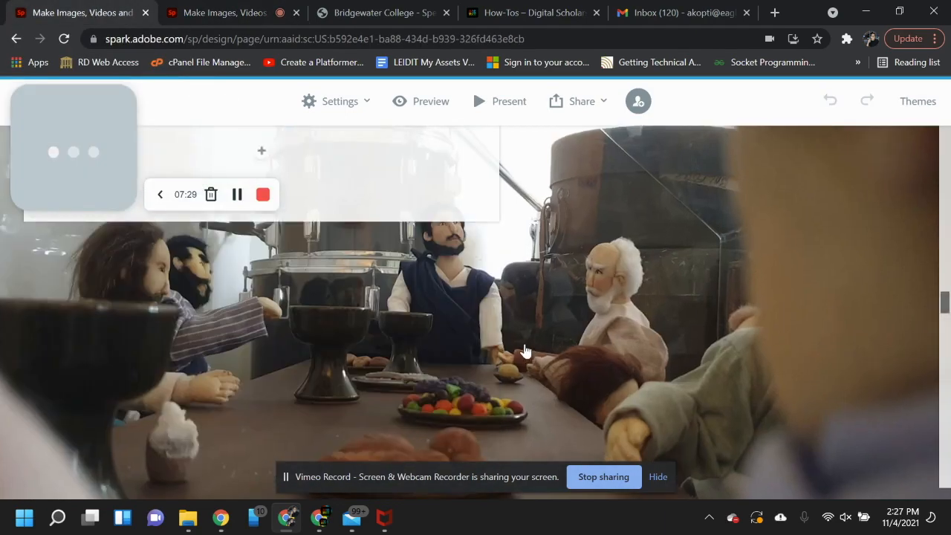
pyautogui.scroll(-10, 524, 350)
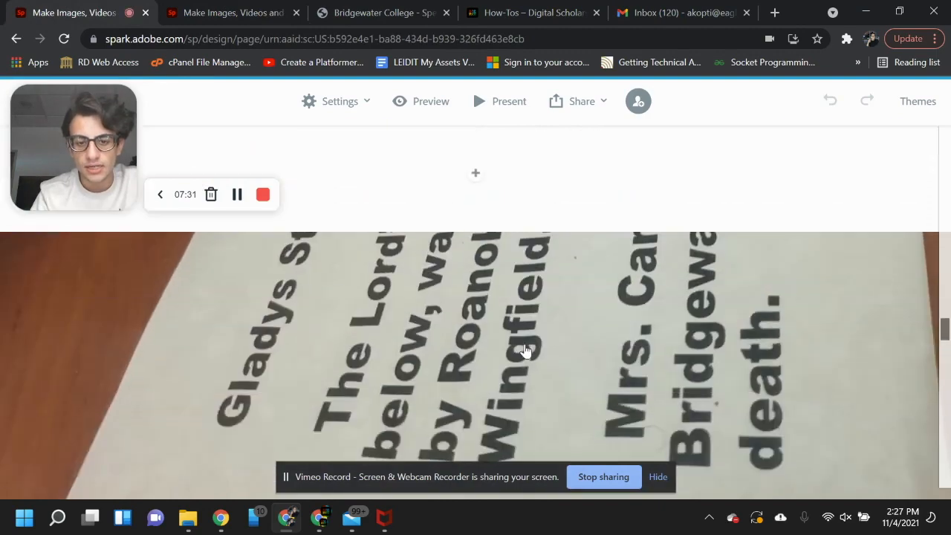
pyautogui.scroll(-10, 525, 351)
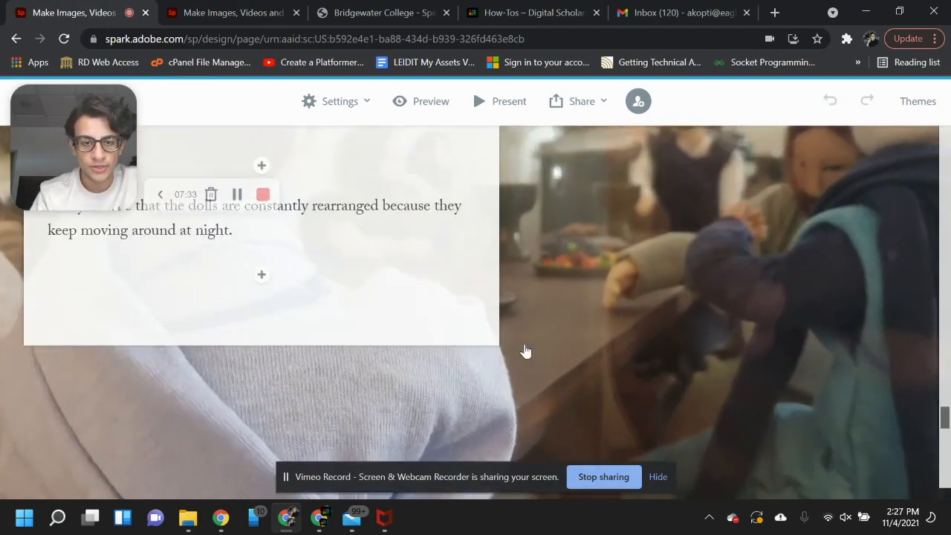
pyautogui.scroll(1, 525, 351)
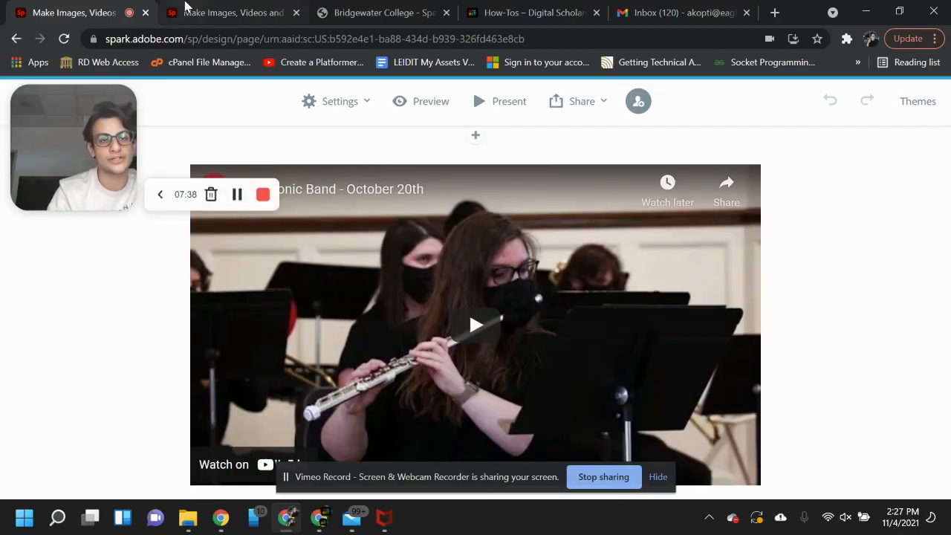
# Try inserting an embedded video section below the dolls glideshow on the page being built.
pyautogui.click(185, 9)
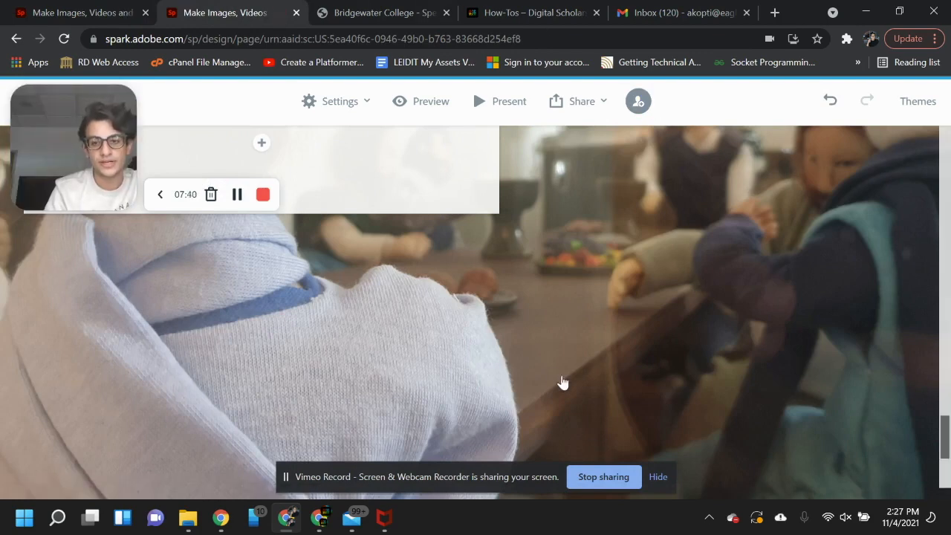
pyautogui.scroll(-3, 563, 382)
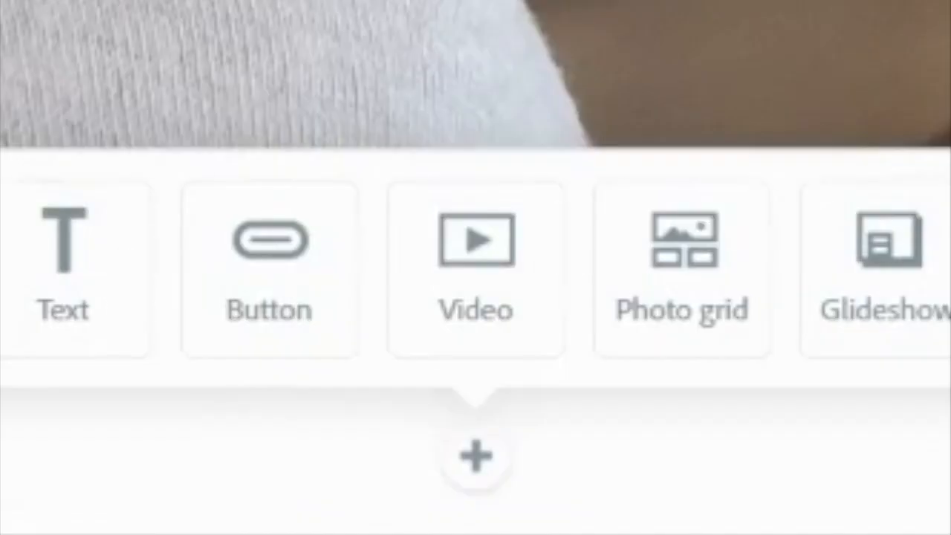
pyautogui.click(490, 288)
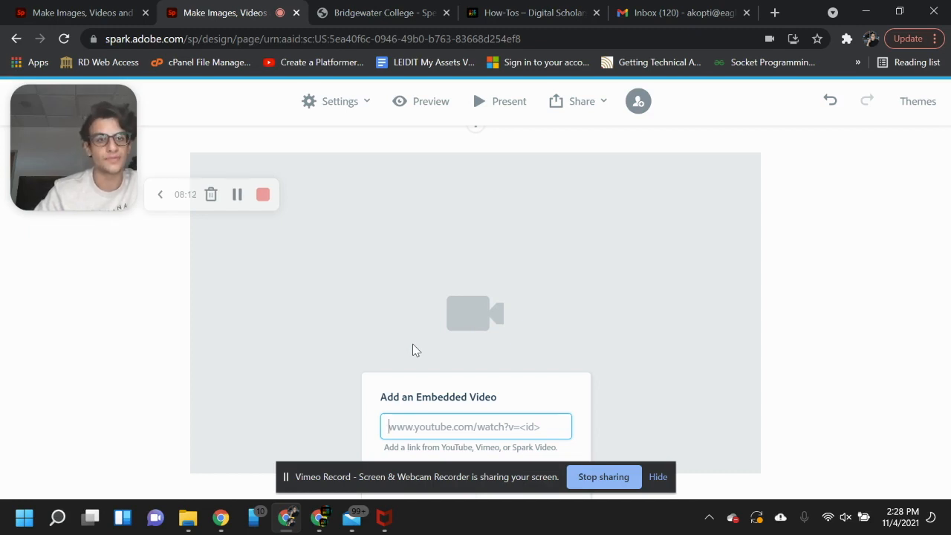
pyautogui.hotkey('ctrl', 'v')
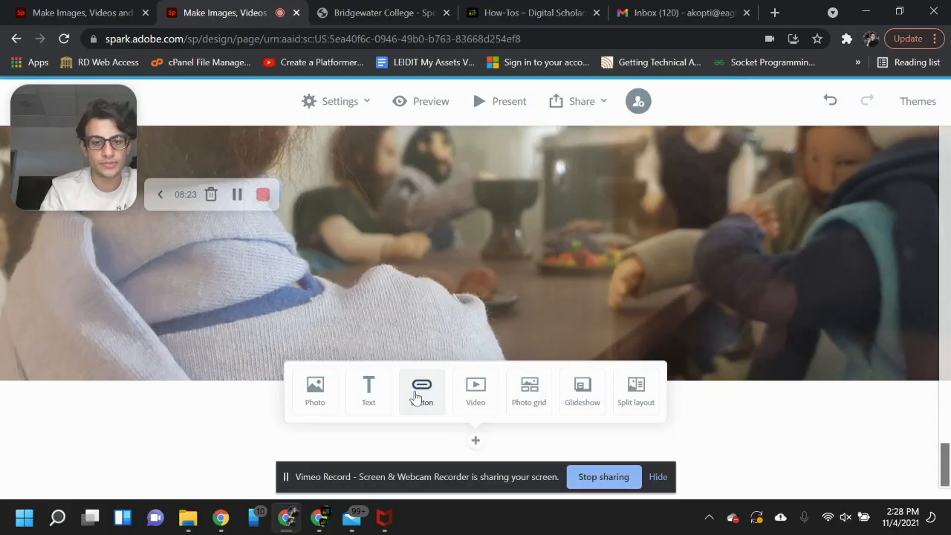
pyautogui.click(417, 272)
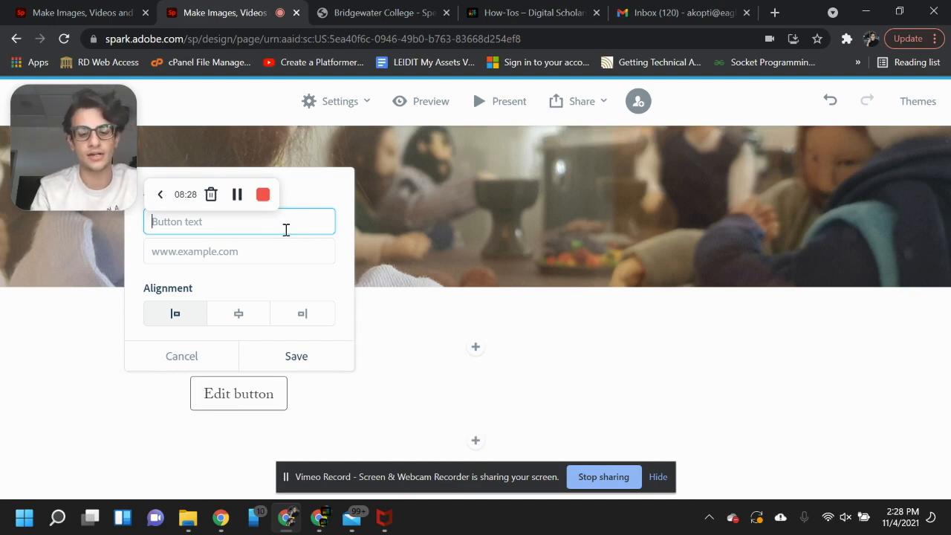
pyautogui.write('goo')
pyautogui.click(265, 248)
pyautogui.write('W')
pyautogui.press('BackSpace')
pyautogui.press('BackSpace')
pyautogui.press('BackSpace')
pyautogui.write('ww')
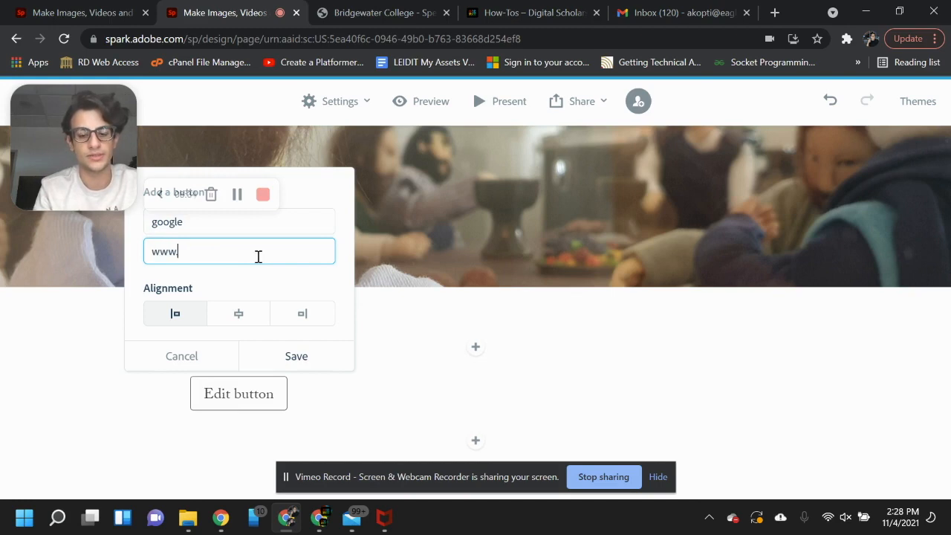
pyautogui.write('w.google.com')
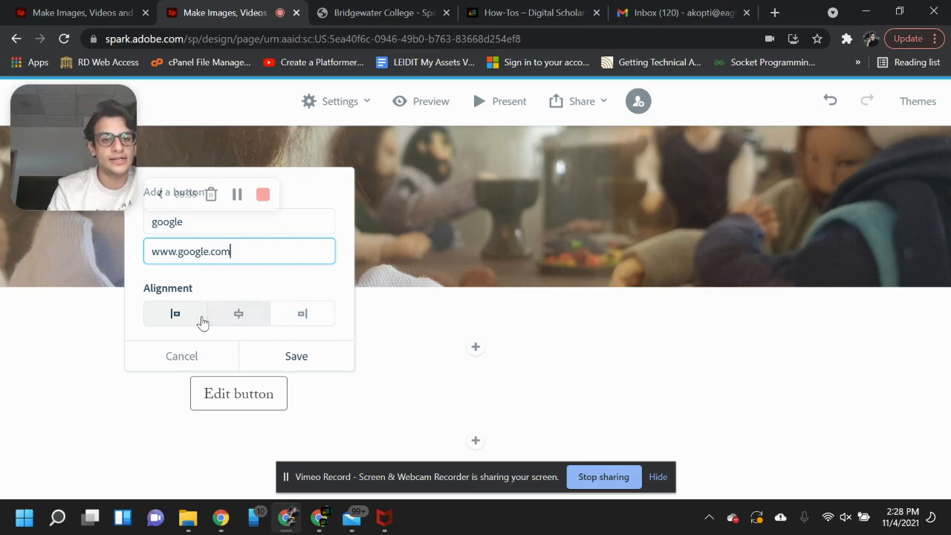
pyautogui.click(237, 315)
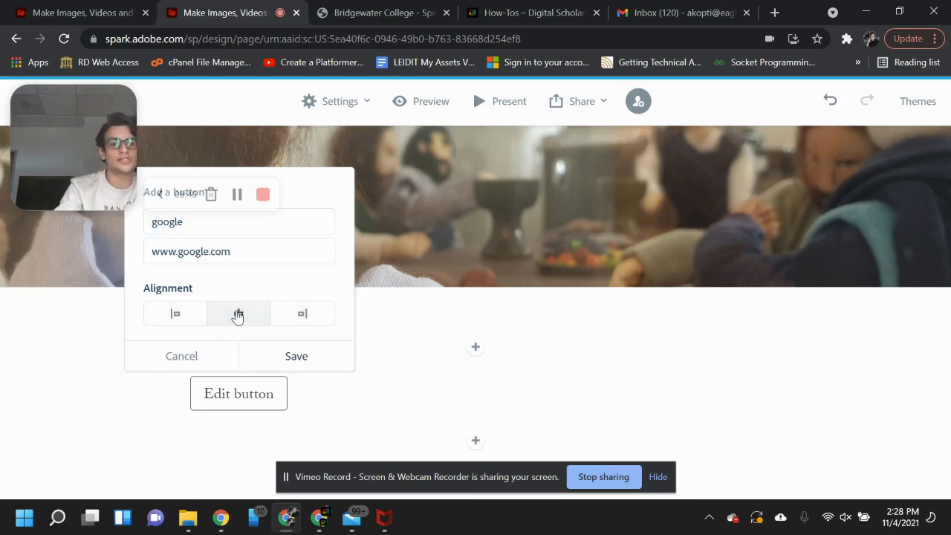
pyautogui.click(295, 360)
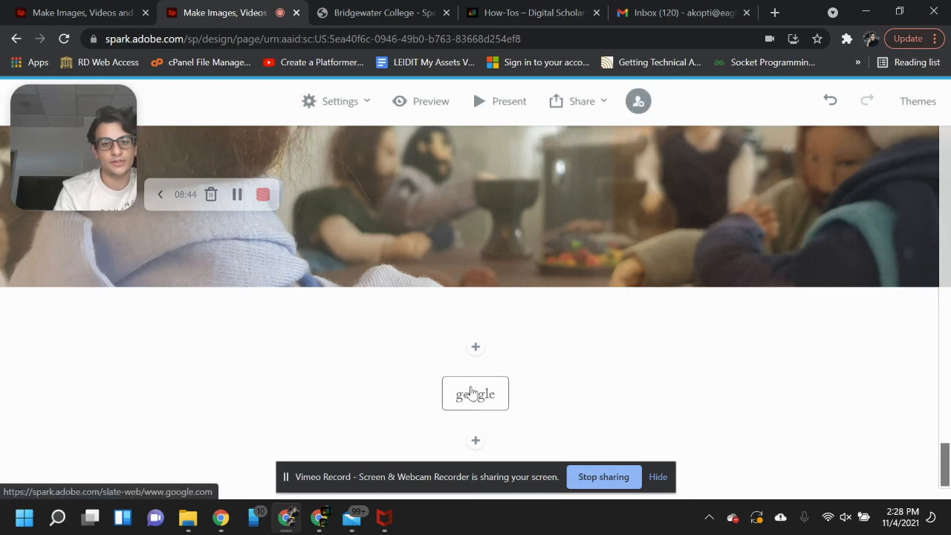
pyautogui.click(496, 386)
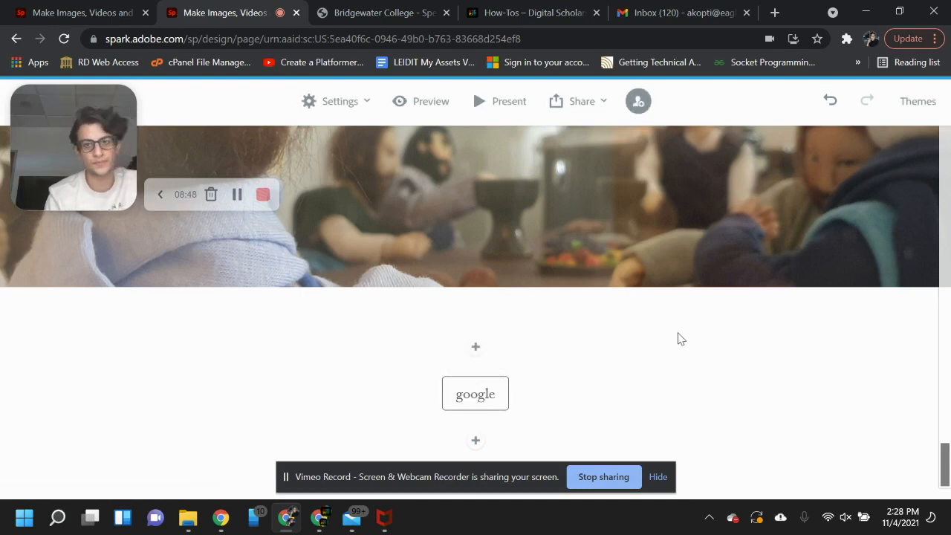
# Present the page full screen, review it from the title to the end, and return to the editor.
pyautogui.scroll(20, 678, 339)
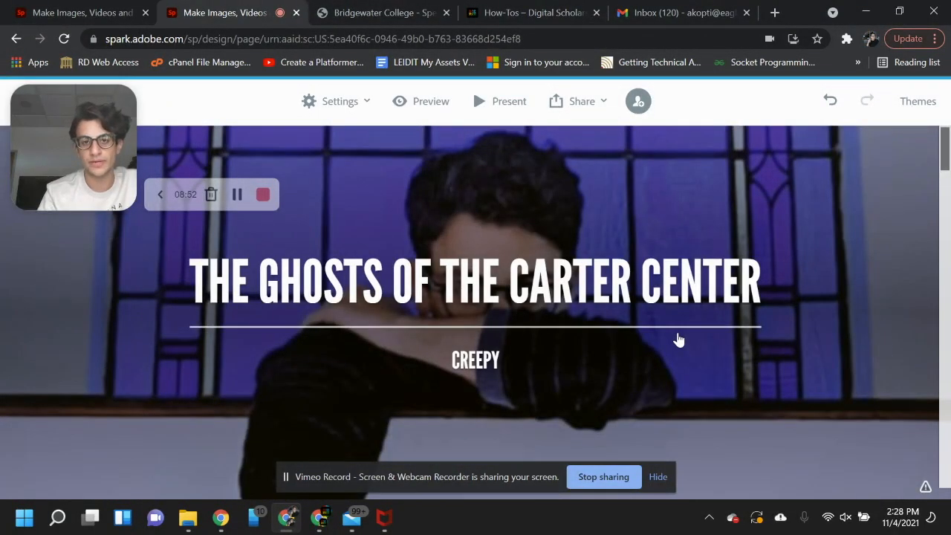
pyautogui.click(502, 114)
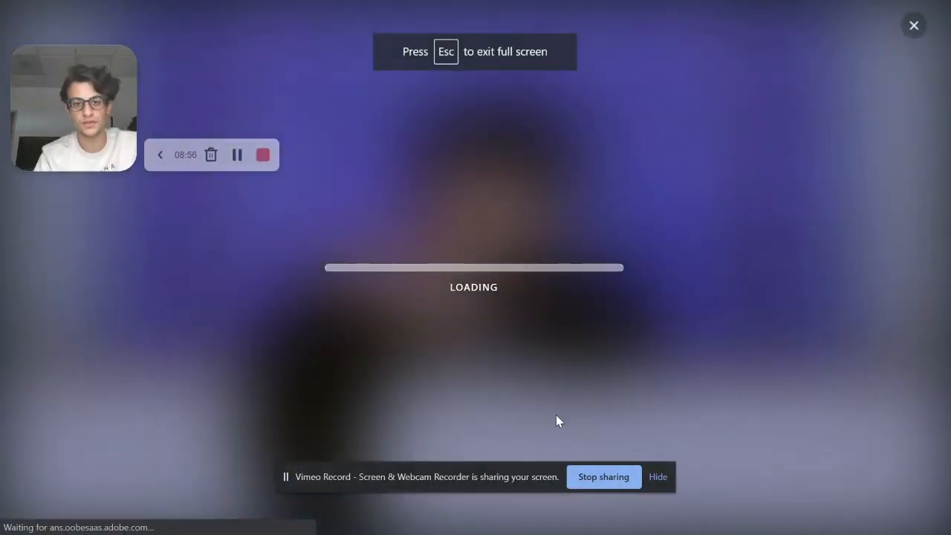
pyautogui.scroll(-5, 556, 416)
pyautogui.scroll(-10, 556, 417)
pyautogui.scroll(-10, 557, 422)
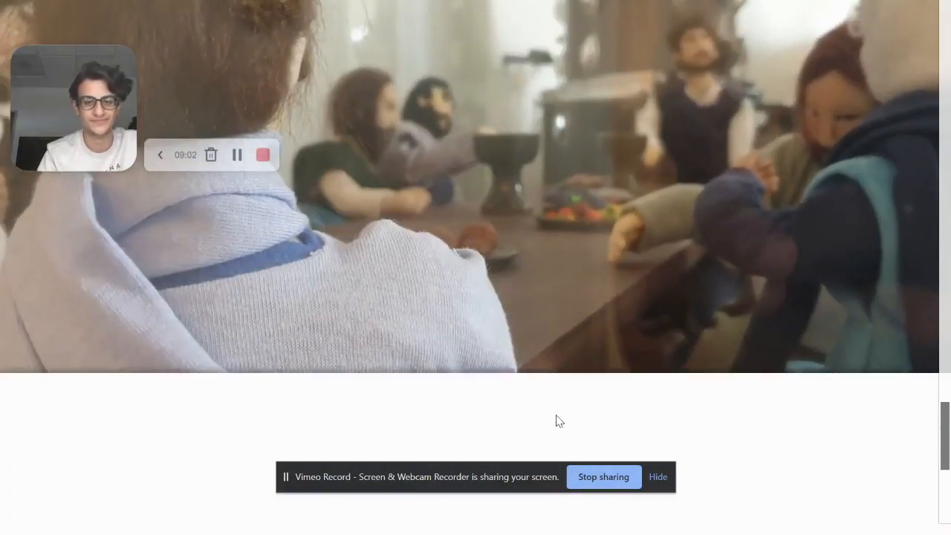
pyautogui.scroll(-5, 557, 421)
pyautogui.press('Escape')
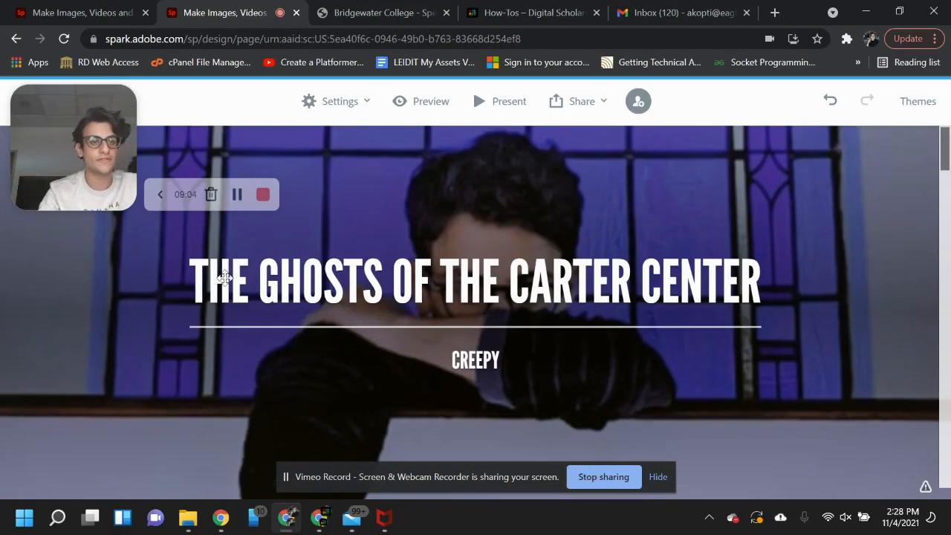
# Return to the example page and look through its sections back up to the title slide.
pyautogui.click(78, 15)
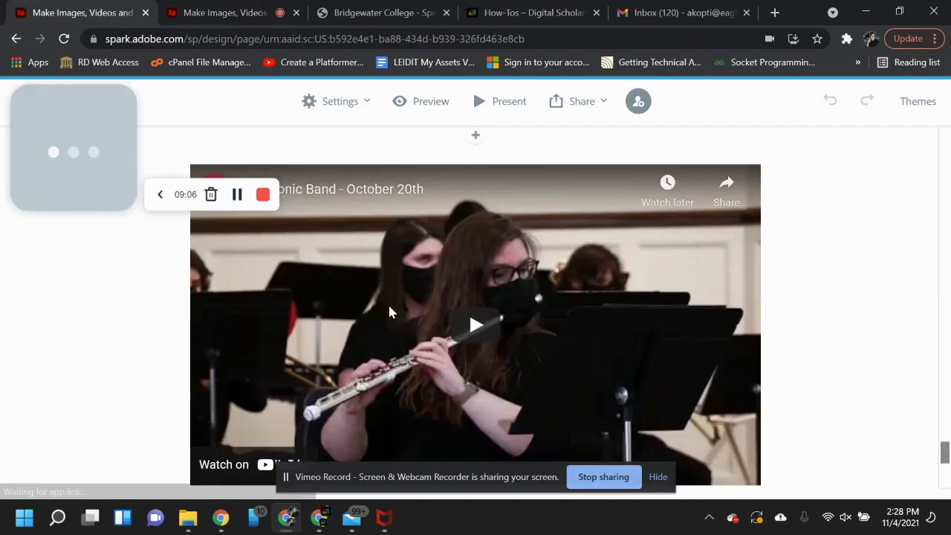
pyautogui.scroll(-15, 388, 302)
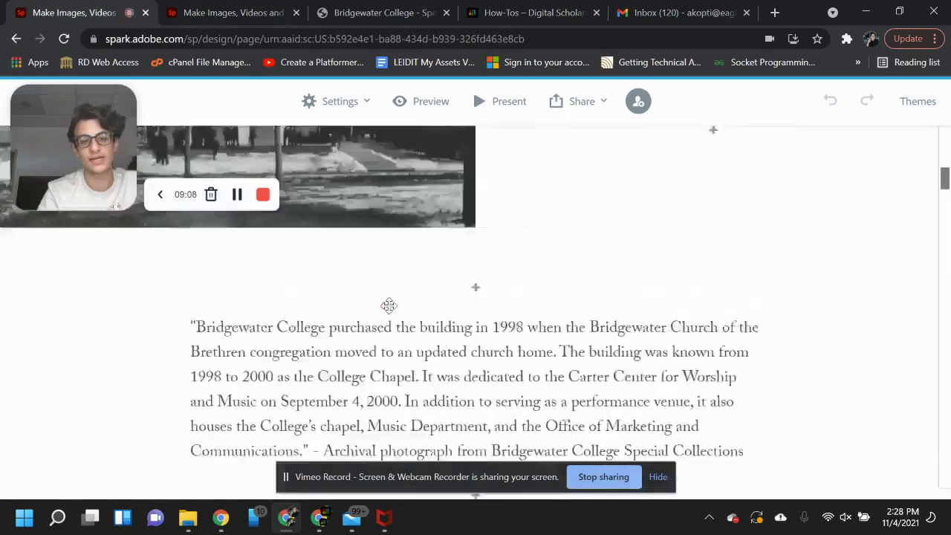
pyautogui.scroll(15, 388, 304)
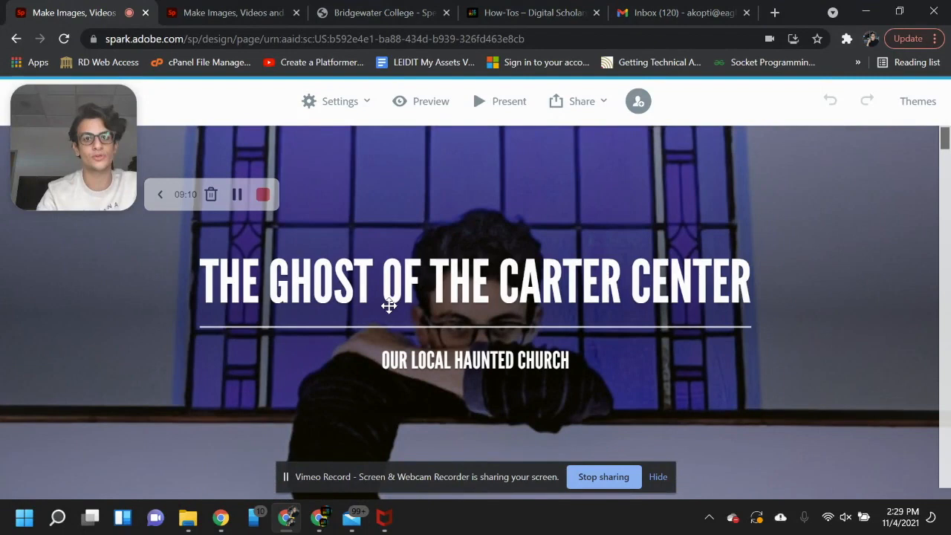